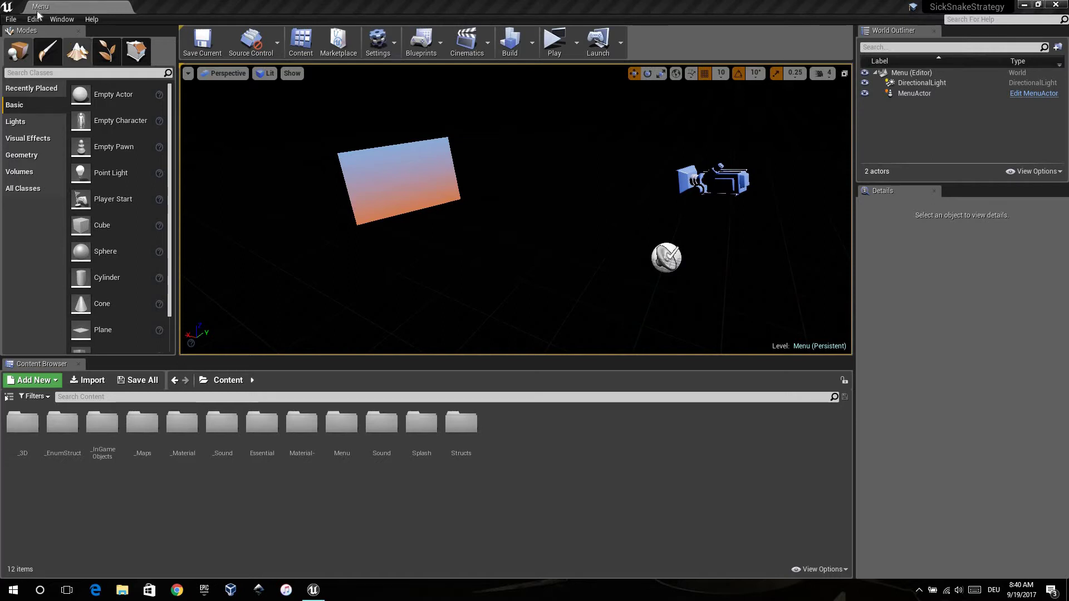
Step: Open Project Settings from the Edit menu
click(12, 19)
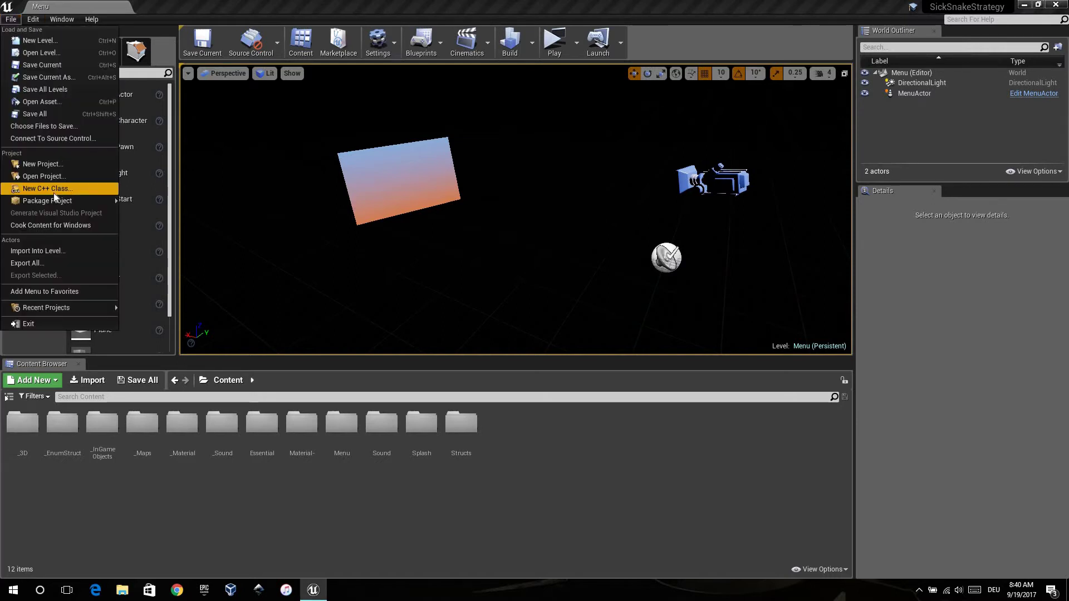
mouse_move(58, 204)
mouse_move(34, 19)
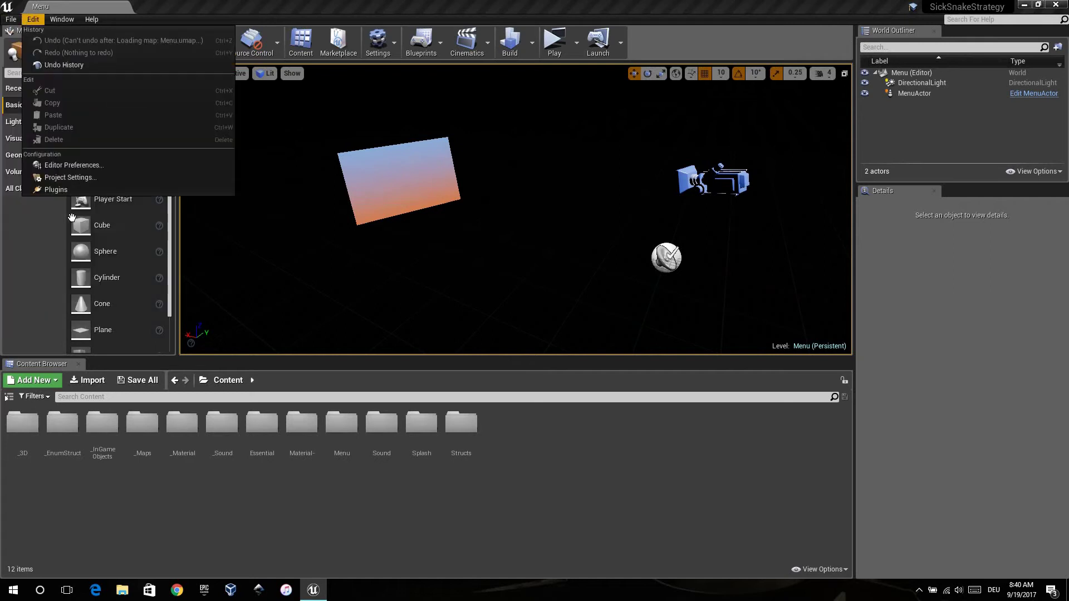
click(74, 176)
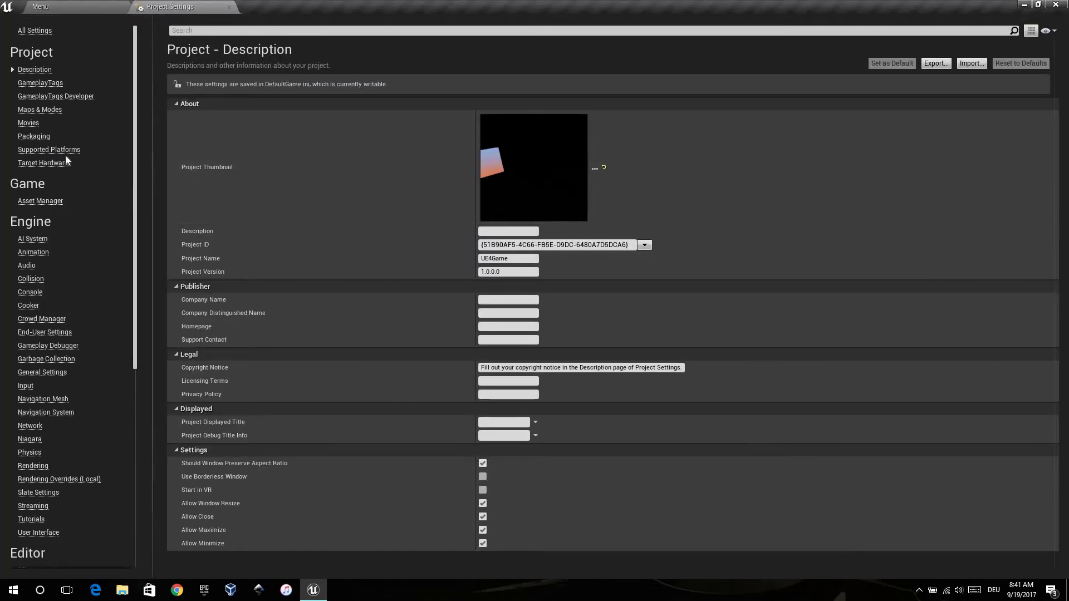
Step: Show the Packaging settings page and scroll down through its options
click(46, 139)
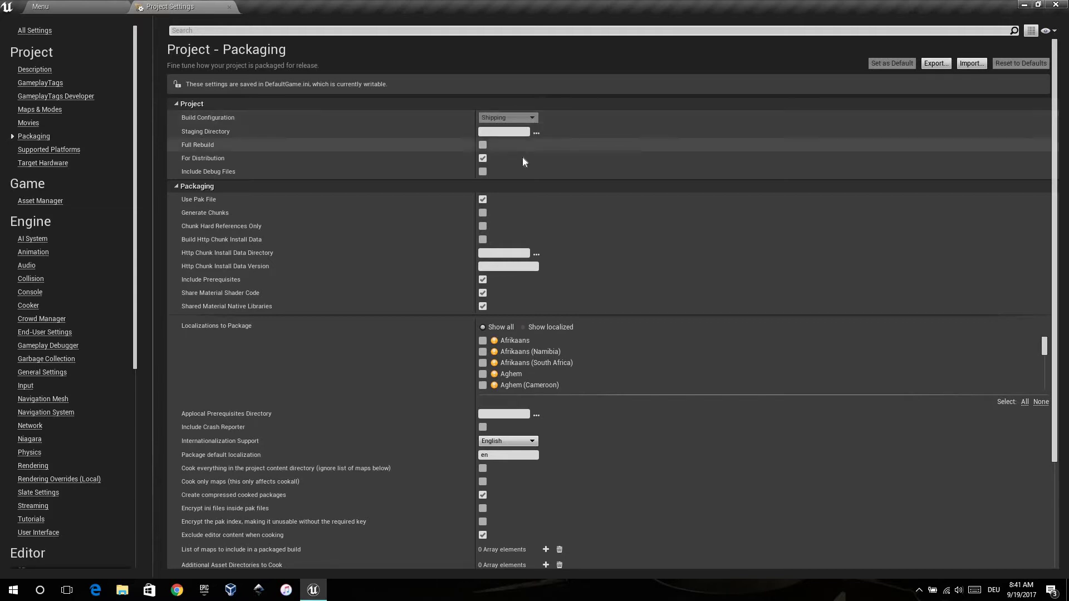
scroll(706, 202, down, 2)
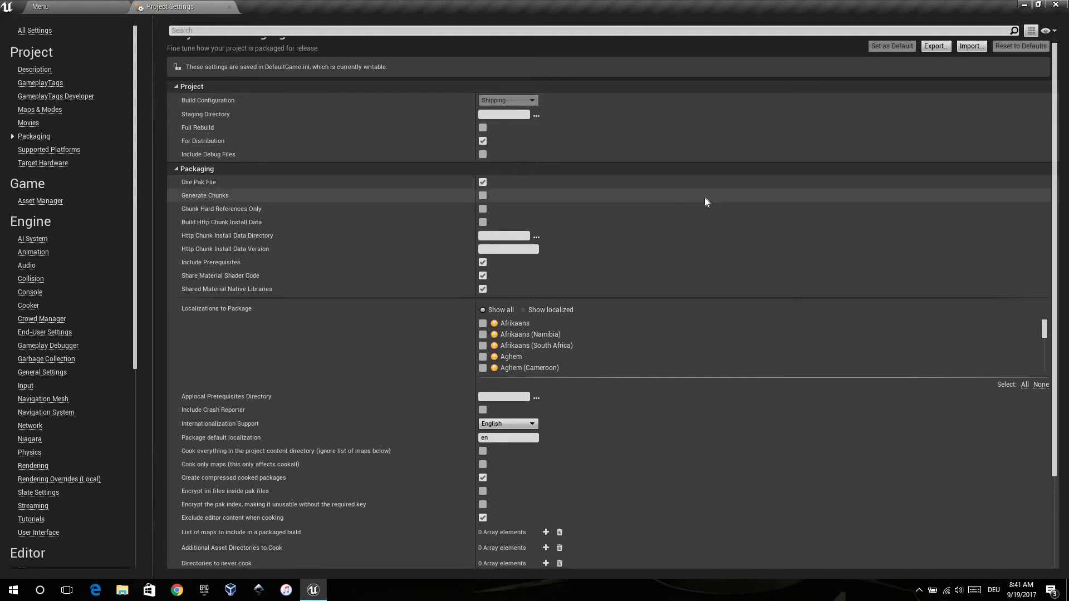
scroll(705, 199, down, 2)
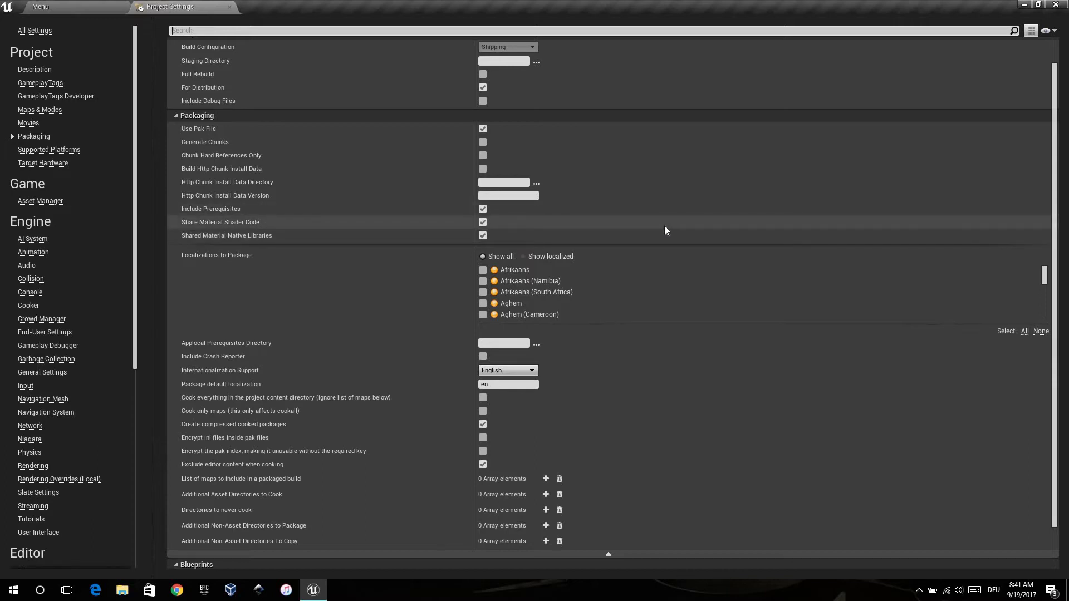
scroll(662, 217, down, 2)
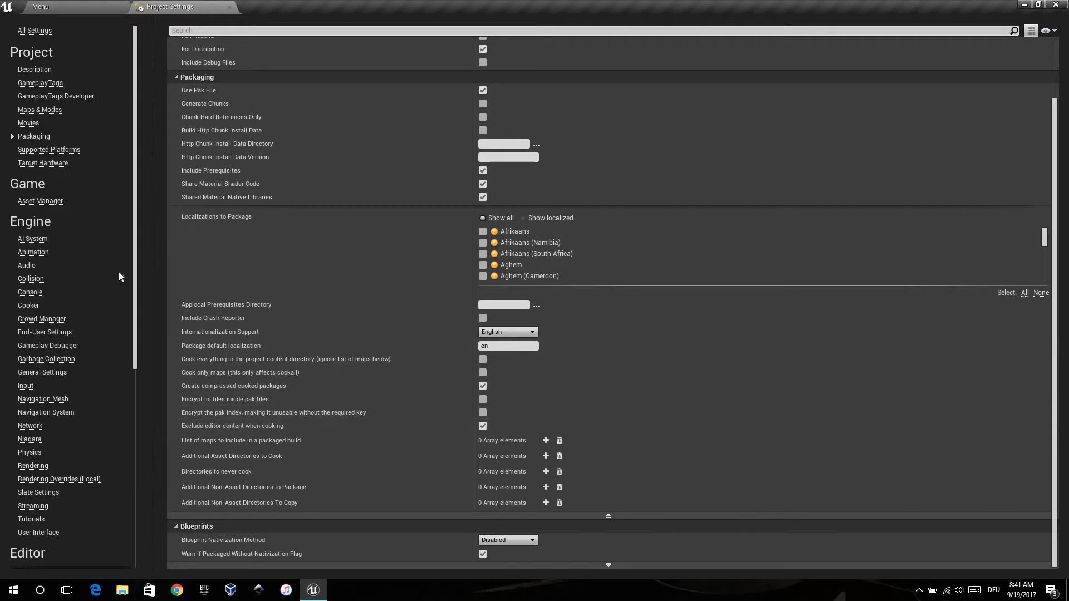
click(30, 306)
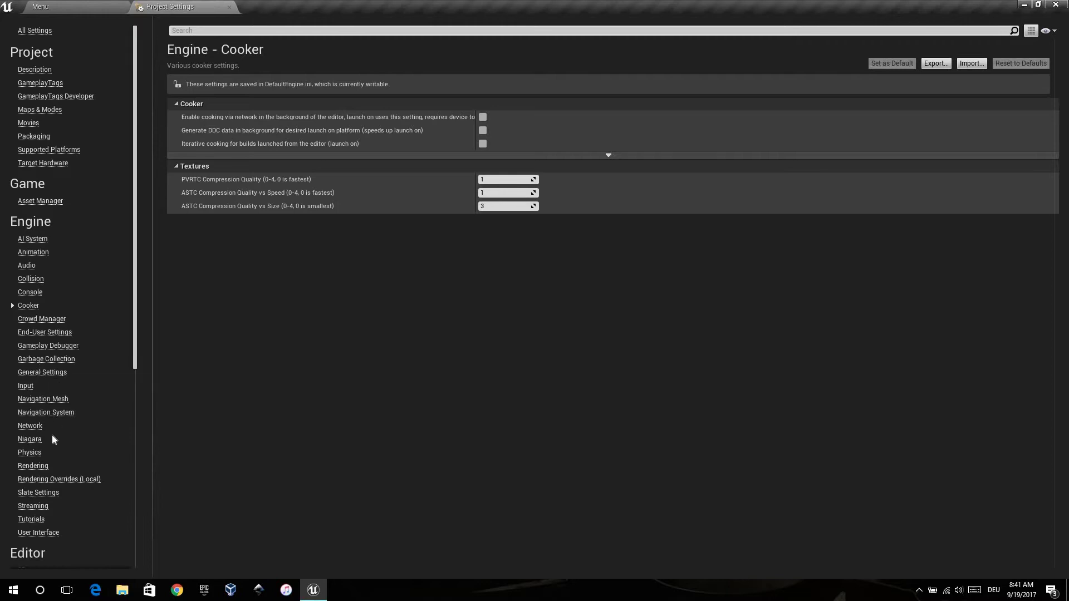
Step: Show the Engine Rendering settings and scroll down through its sections
click(34, 466)
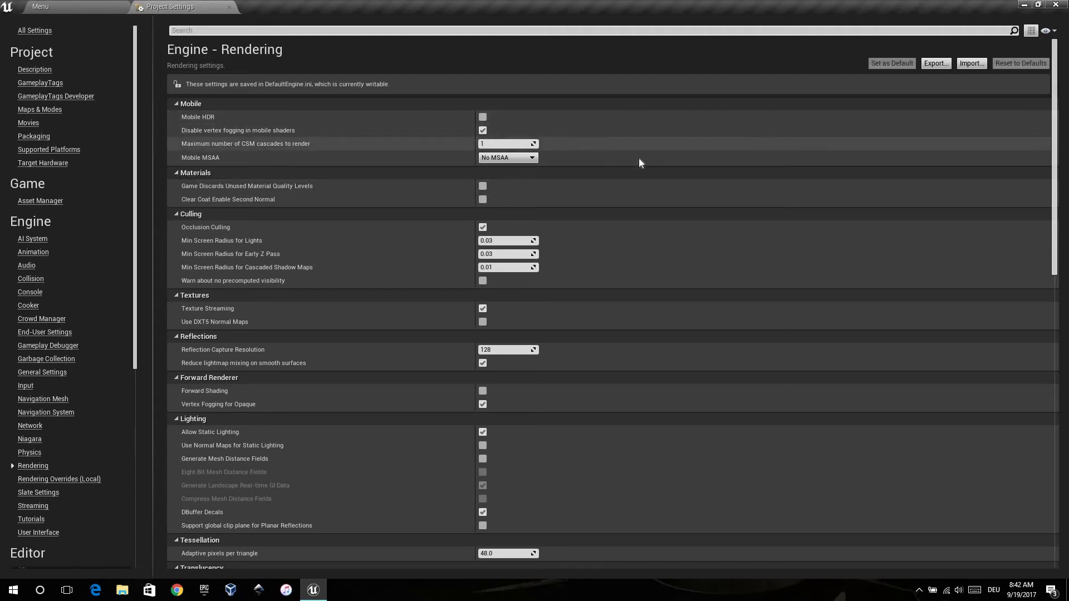
scroll(672, 158, down, 4)
scroll(673, 158, down, 8)
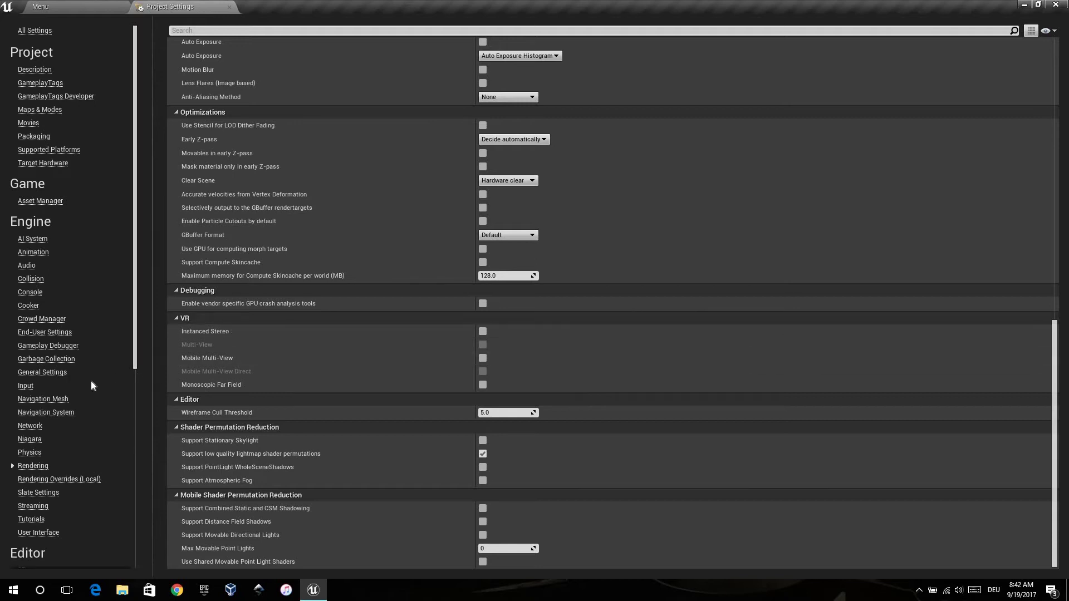
scroll(72, 434, down, 1)
Step: Select the first DPI curve key in User Interface settings, then return to the Menu level tab
click(37, 515)
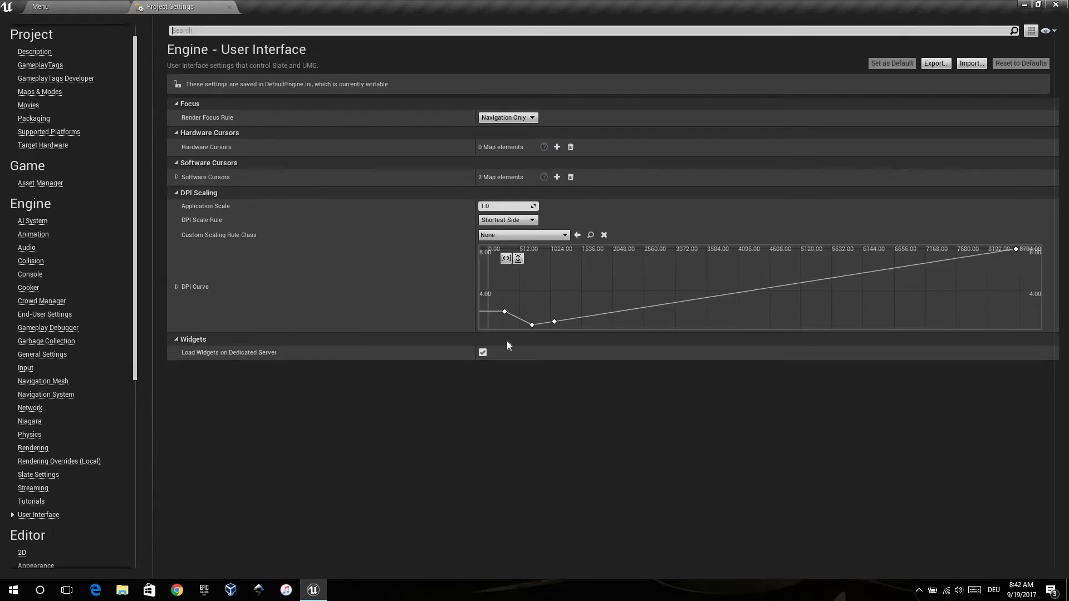
mouse_move(505, 313)
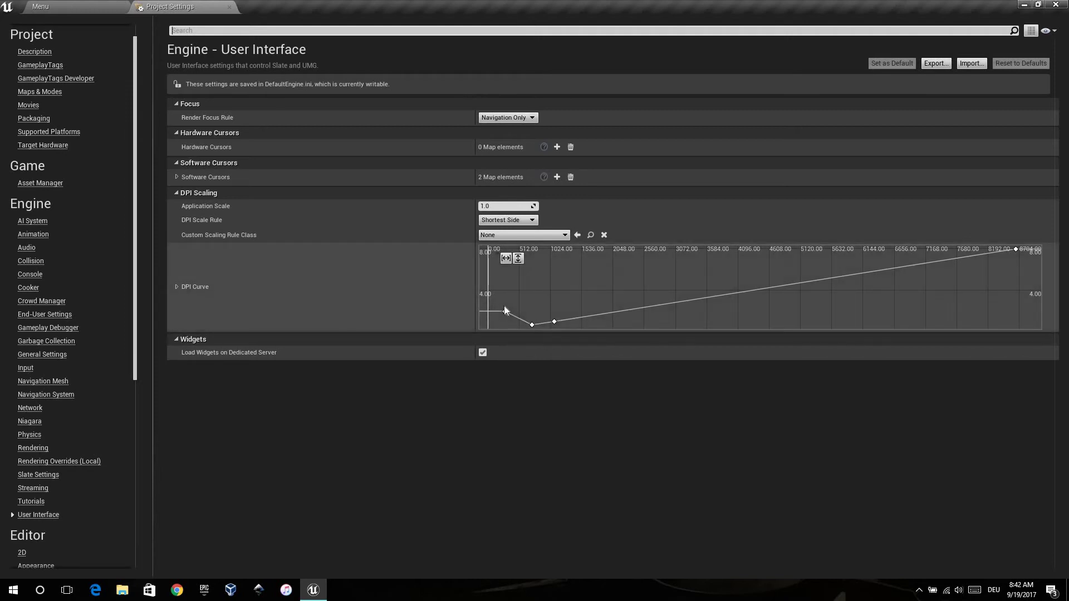
click(505, 313)
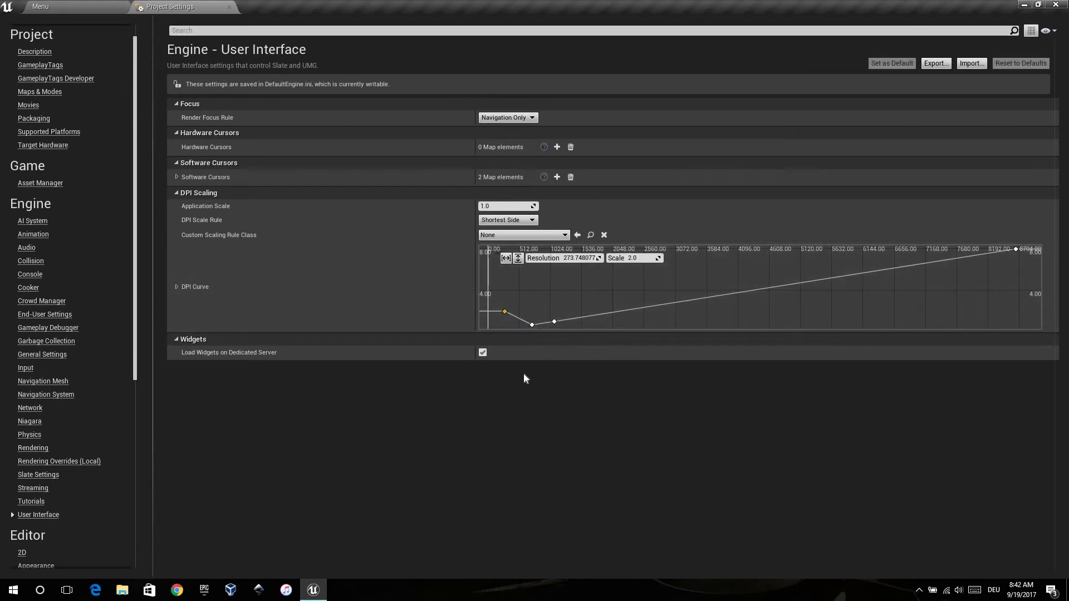
click(96, 6)
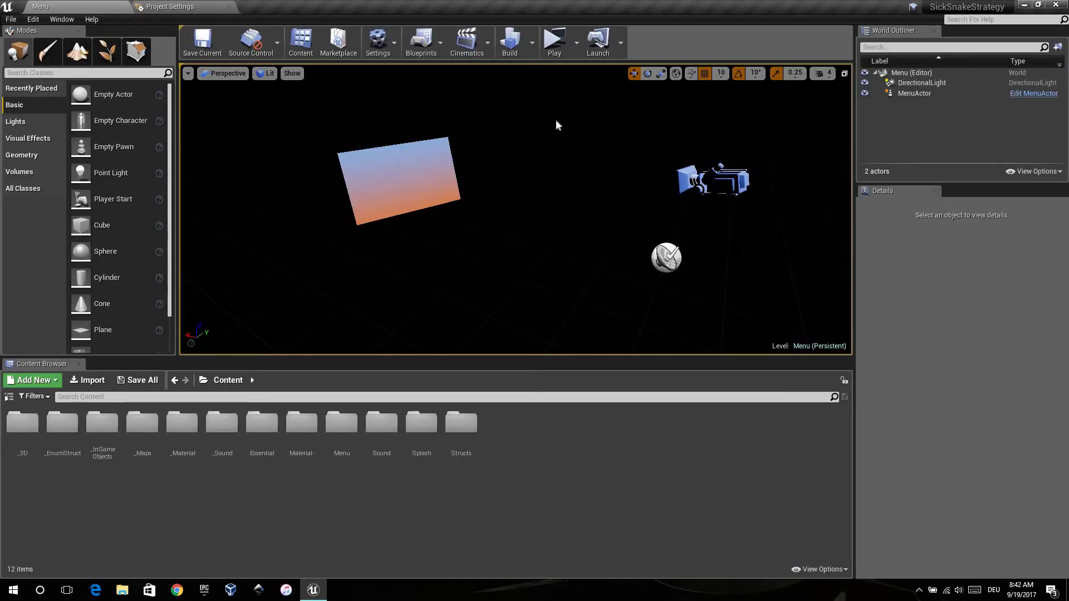
Step: Launch a standalone game preview, shrink its window, then close it with Escape
click(556, 43)
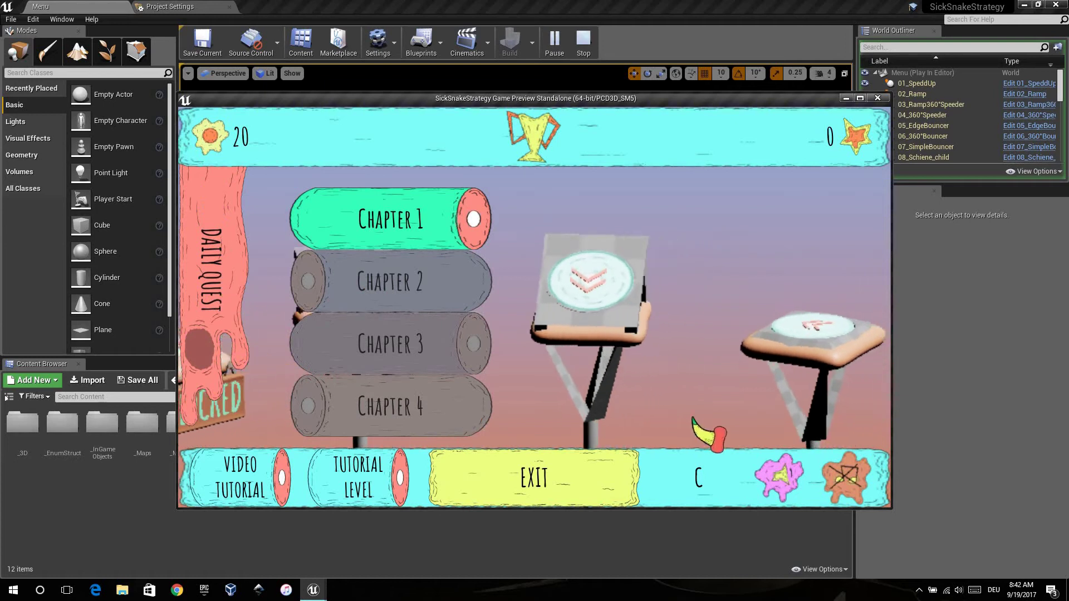
key(super)
drag(891, 508, 776, 402)
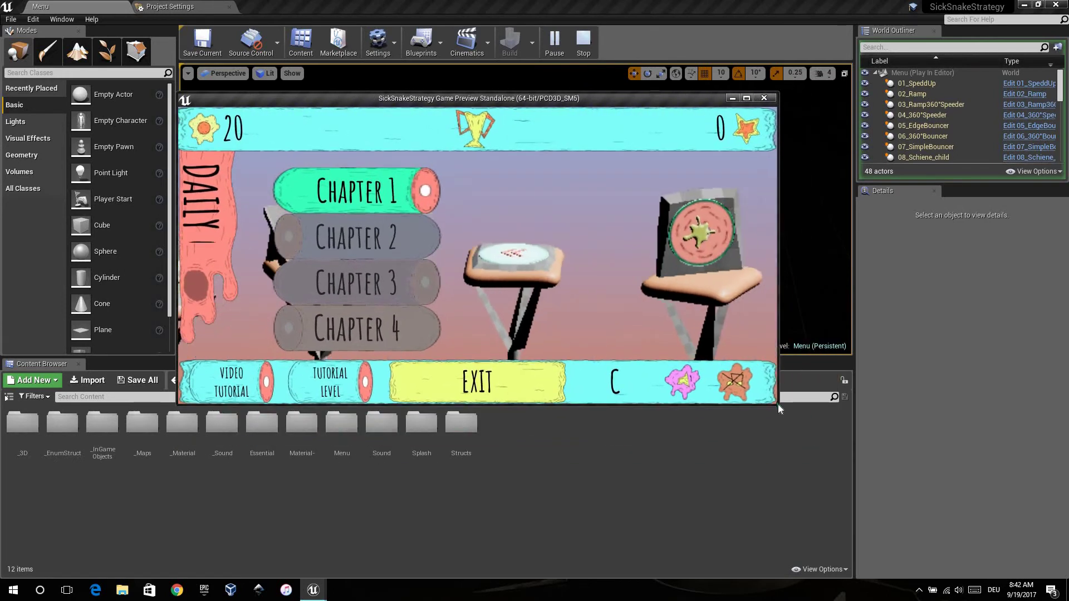
key(Escape)
Step: Set the first DPI scaling curve key's Scale to 0.4 in User Interface settings
click(167, 6)
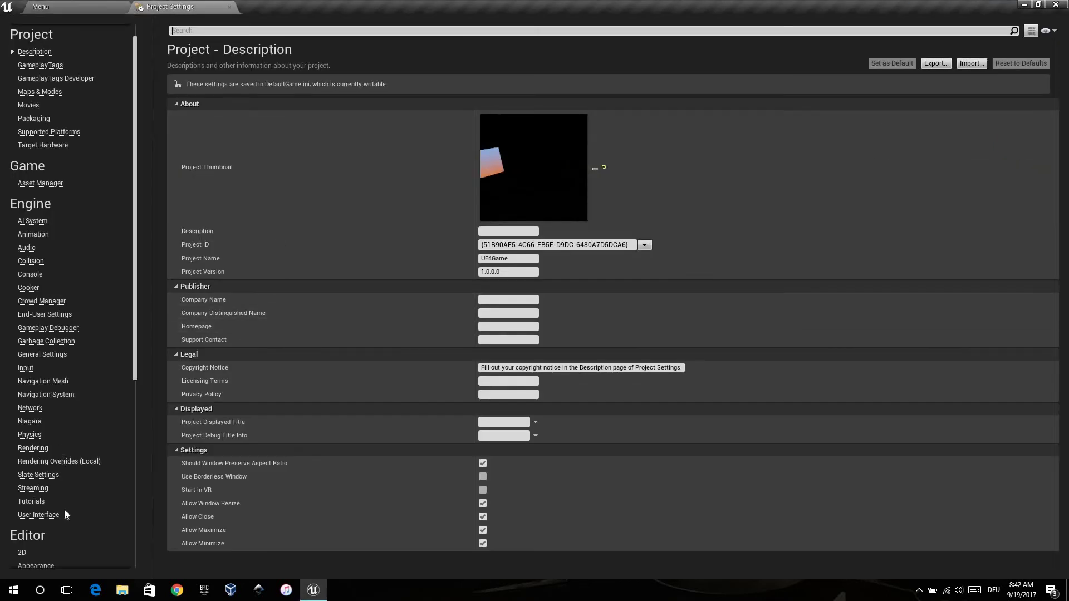
click(39, 514)
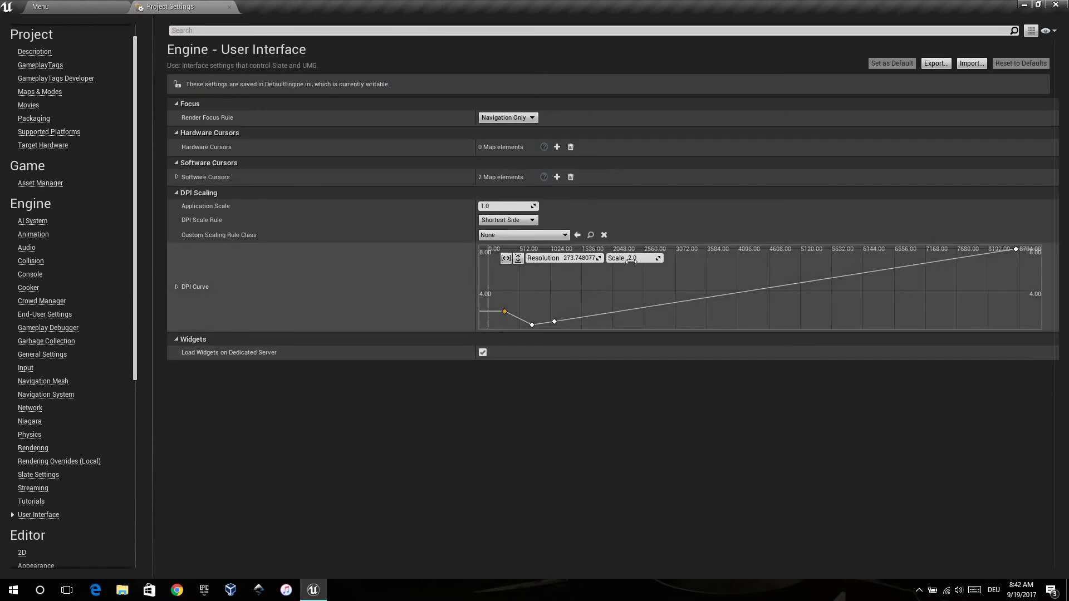
click(635, 258)
text(0.4)
key(Return)
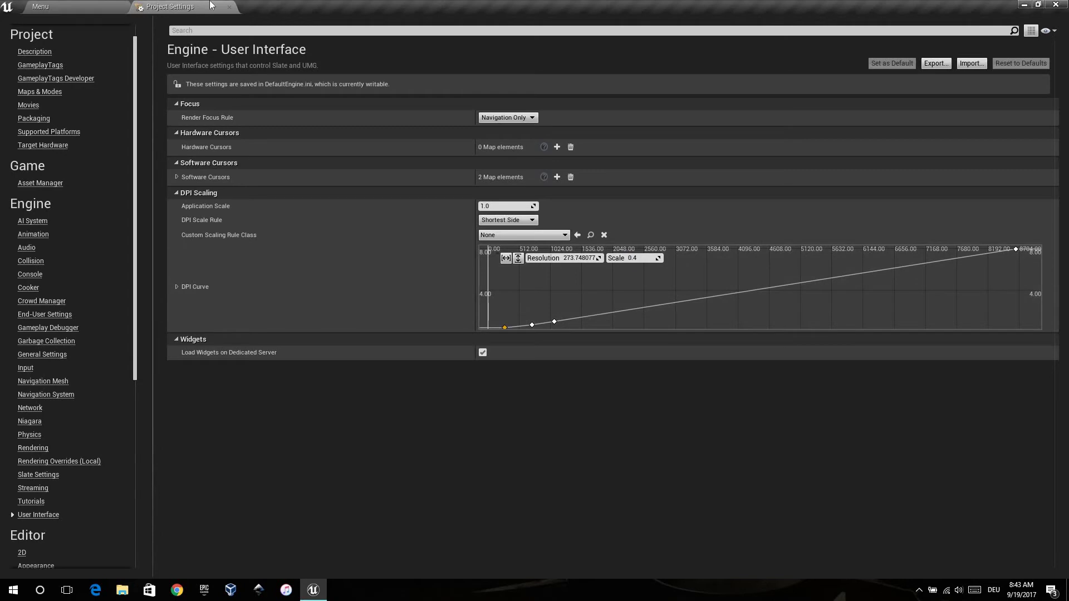
click(95, 7)
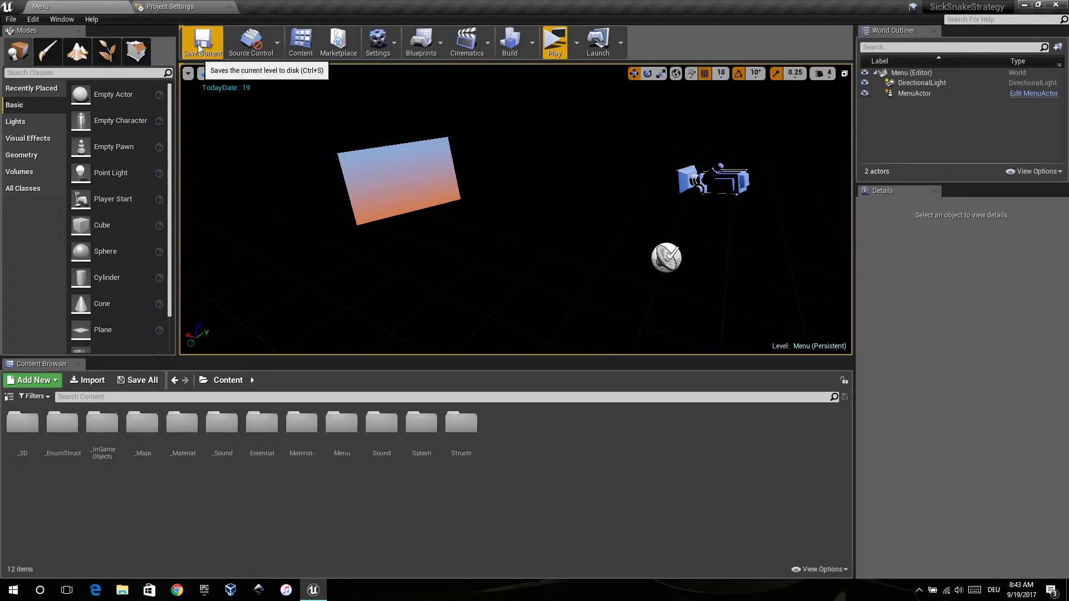
click(554, 43)
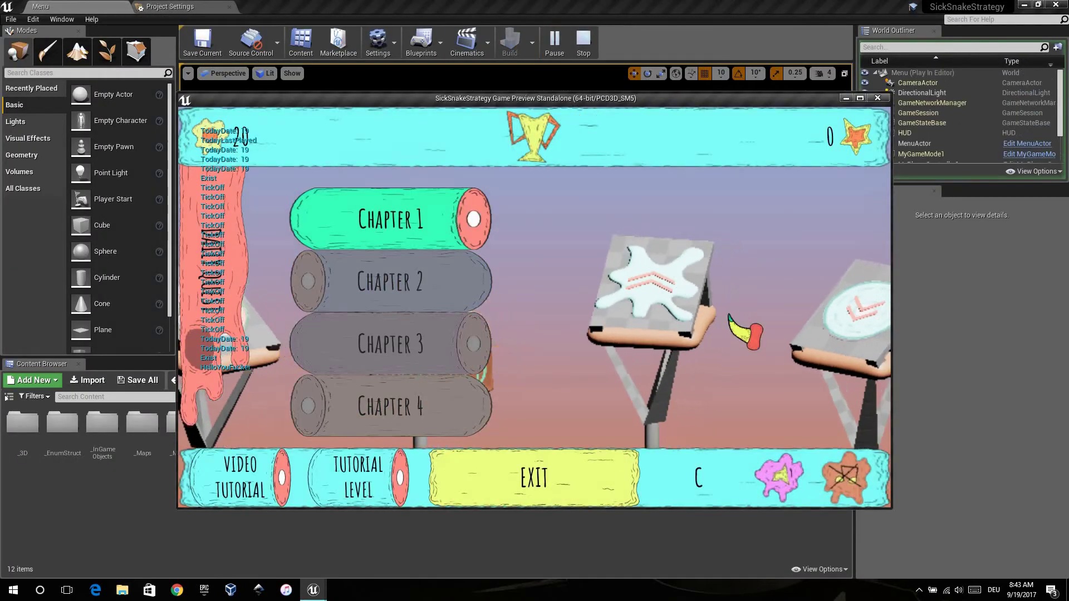
key(super)
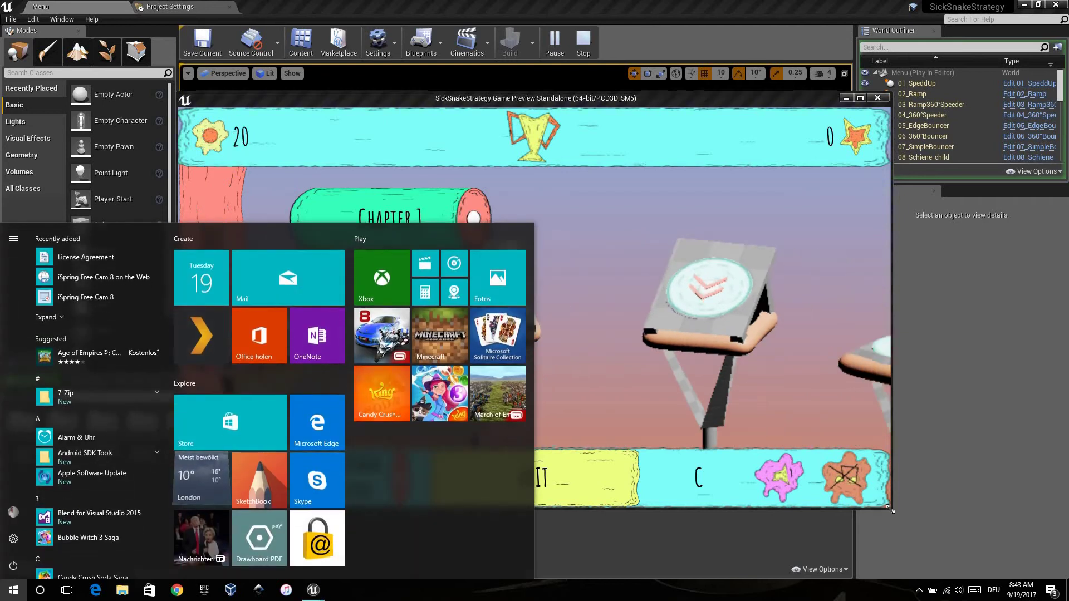
drag(898, 515, 672, 357)
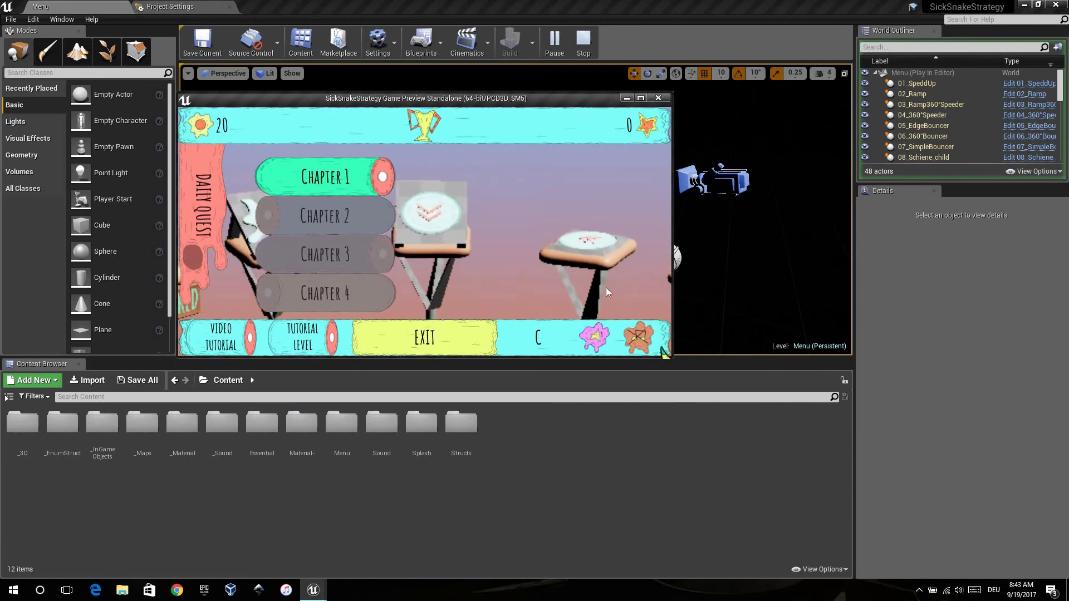
key(Escape)
click(187, 6)
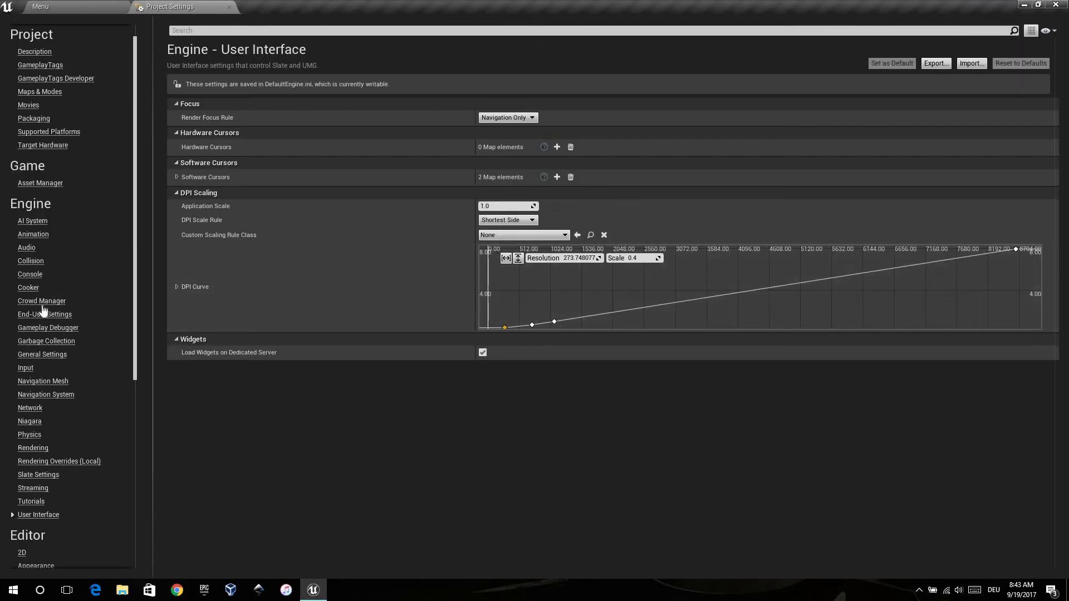
scroll(76, 391, down, 10)
scroll(75, 391, down, 1)
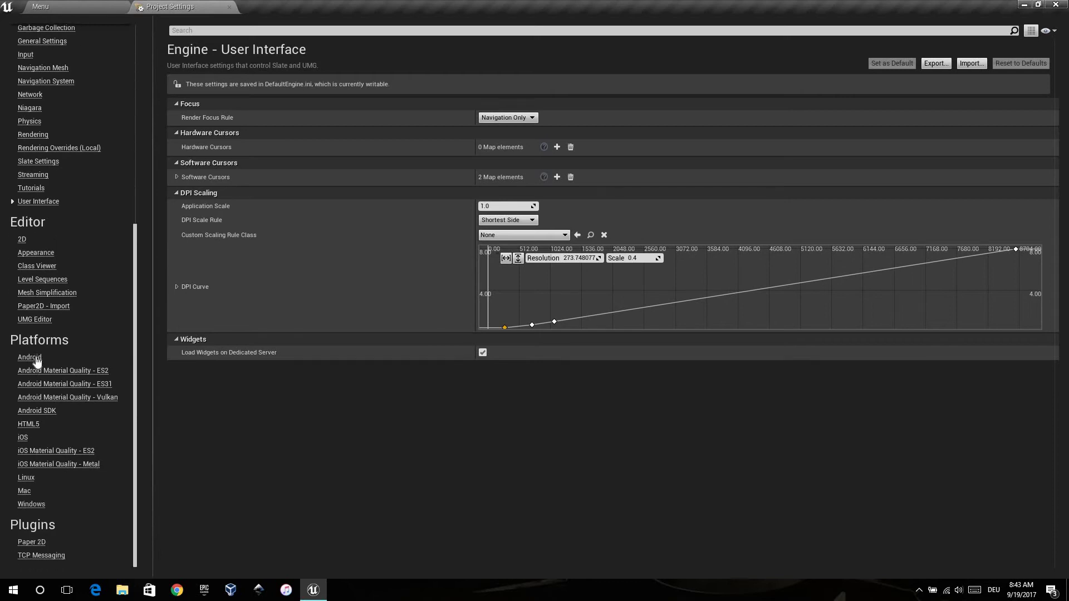
click(34, 358)
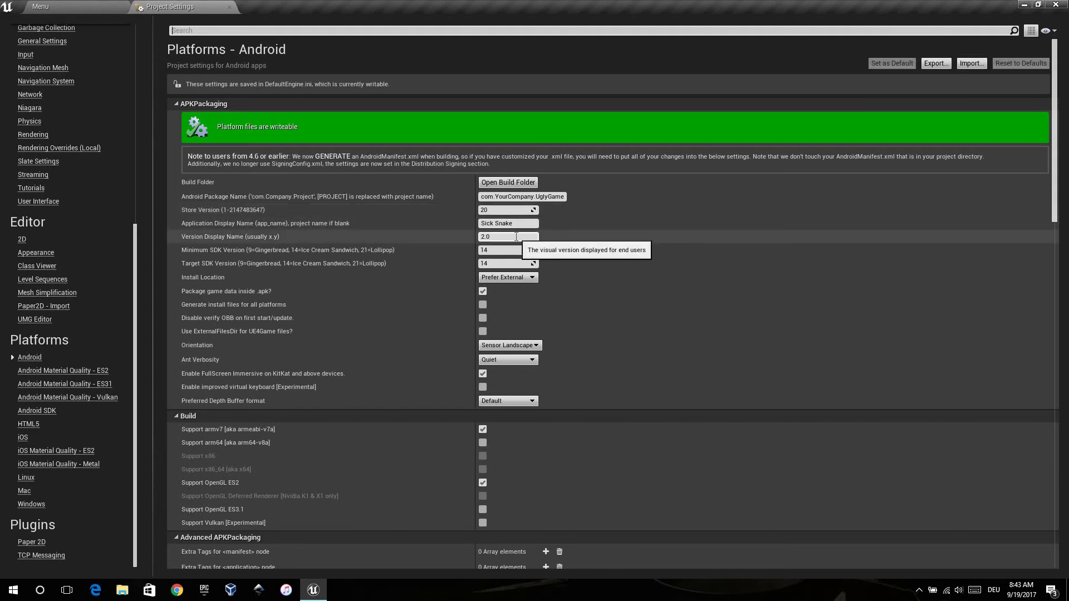
scroll(629, 248, down, 1)
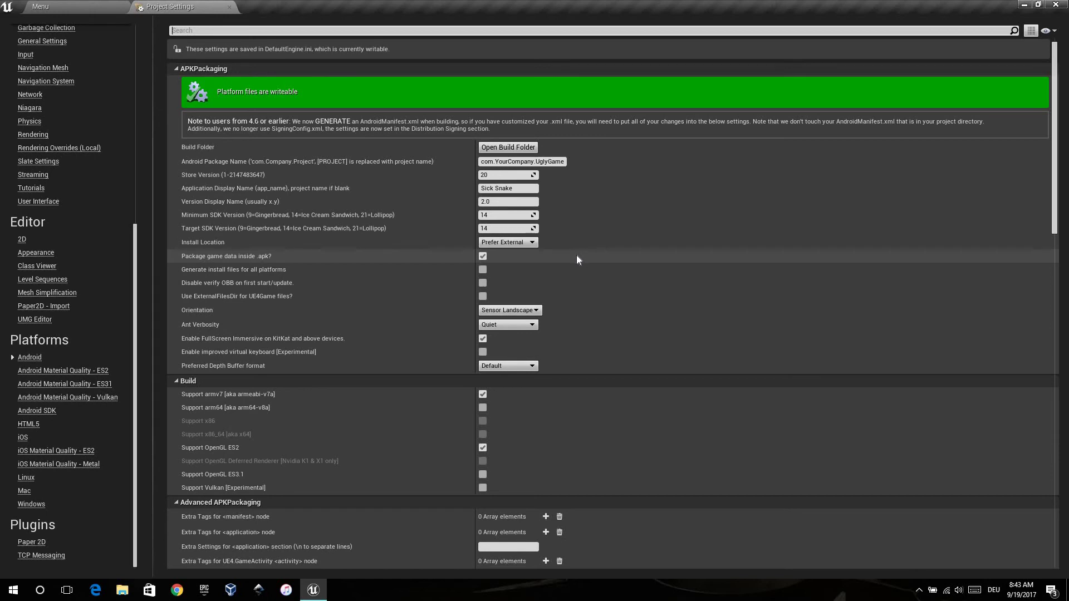
scroll(576, 257, down, 2)
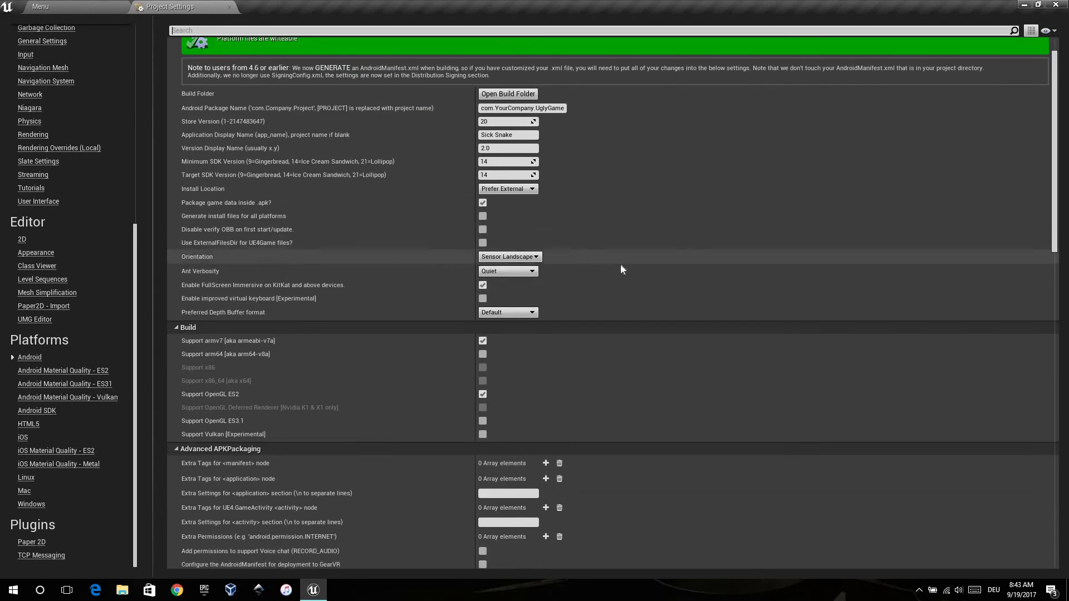
scroll(620, 265, down, 1)
scroll(666, 307, down, 4)
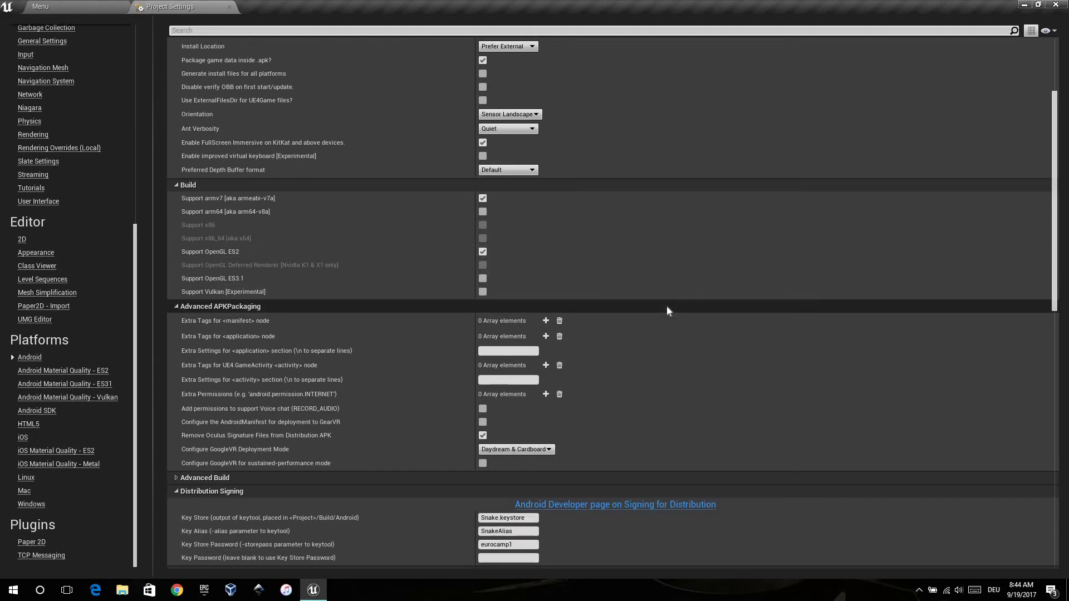
scroll(667, 306, down, 5)
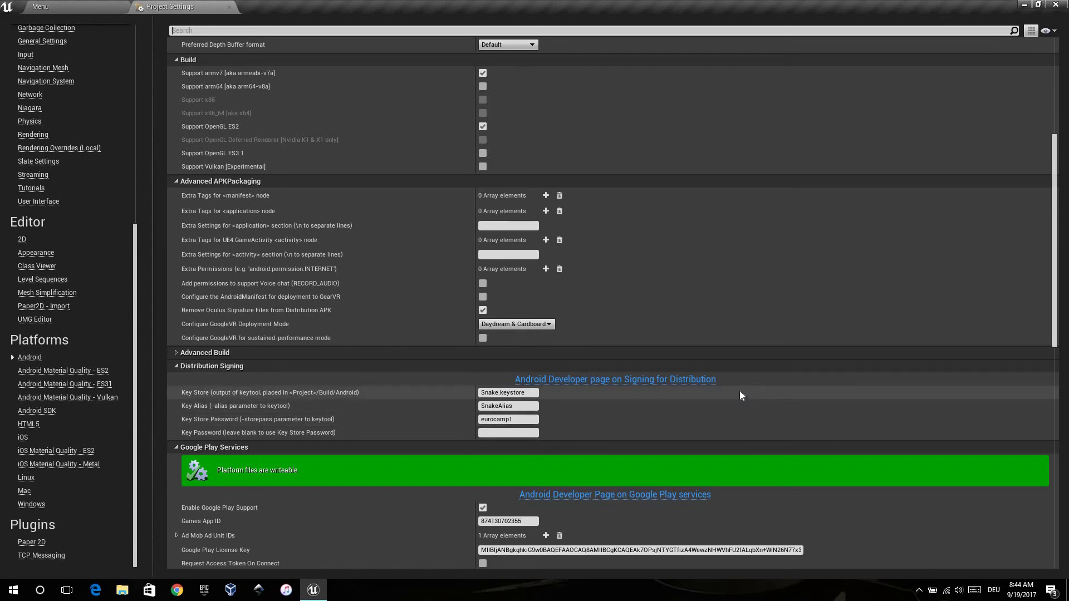
scroll(740, 393, down, 2)
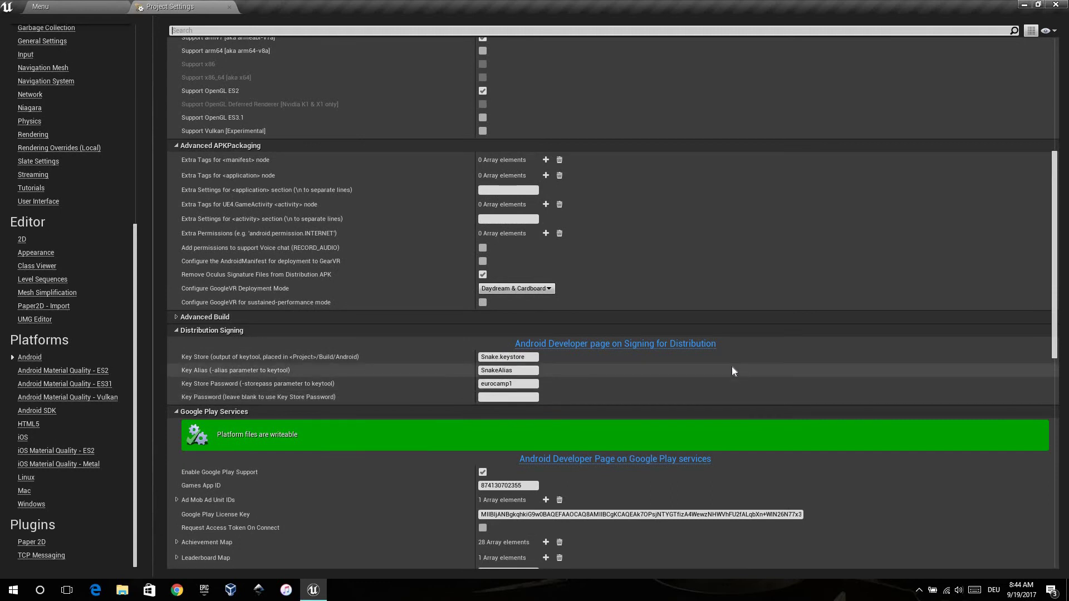
scroll(773, 356, down, 6)
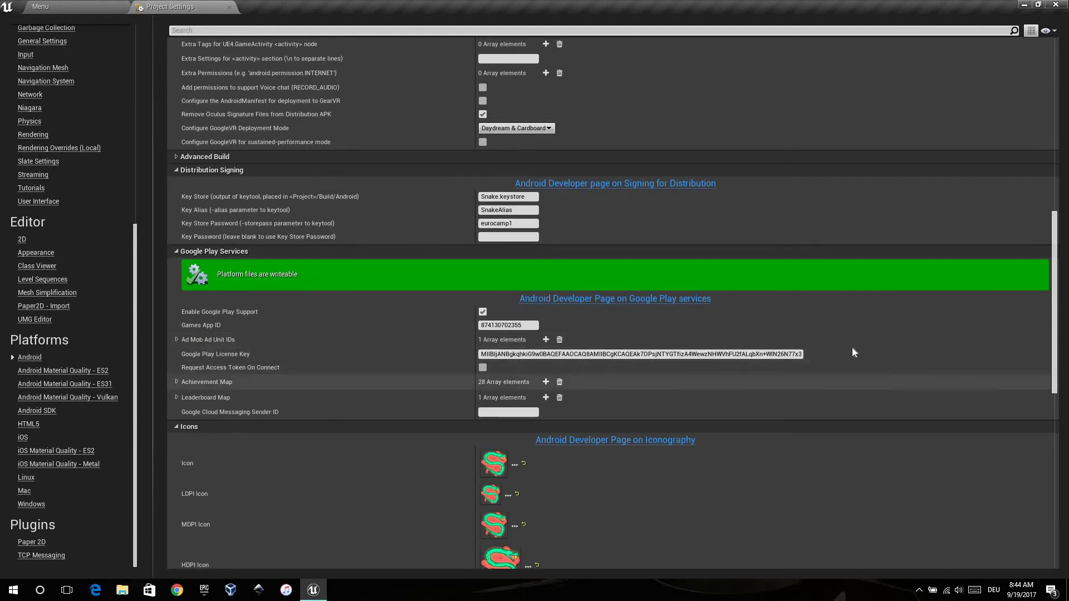
scroll(881, 310, down, 2)
scroll(870, 289, down, 3)
scroll(871, 289, down, 3)
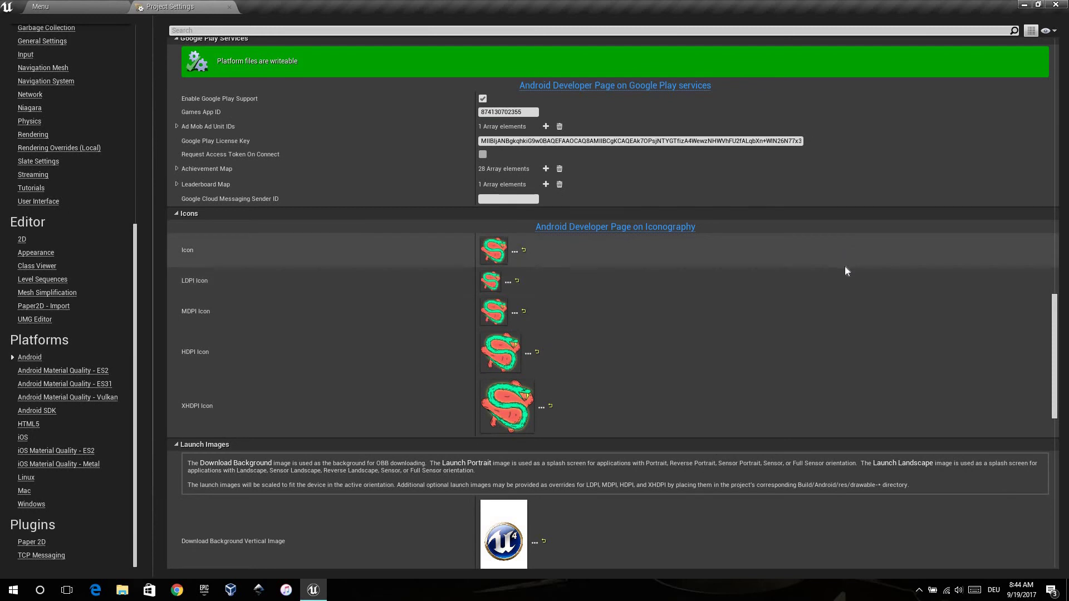
scroll(827, 309, down, 2)
scroll(787, 299, down, 9)
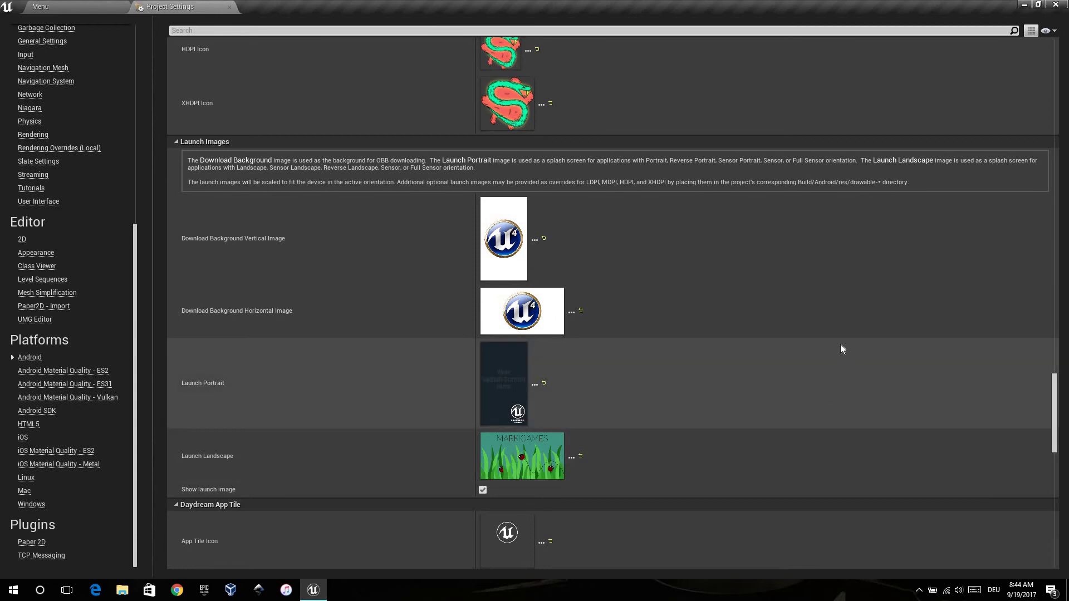
scroll(841, 345, down, 5)
scroll(842, 343, down, 1)
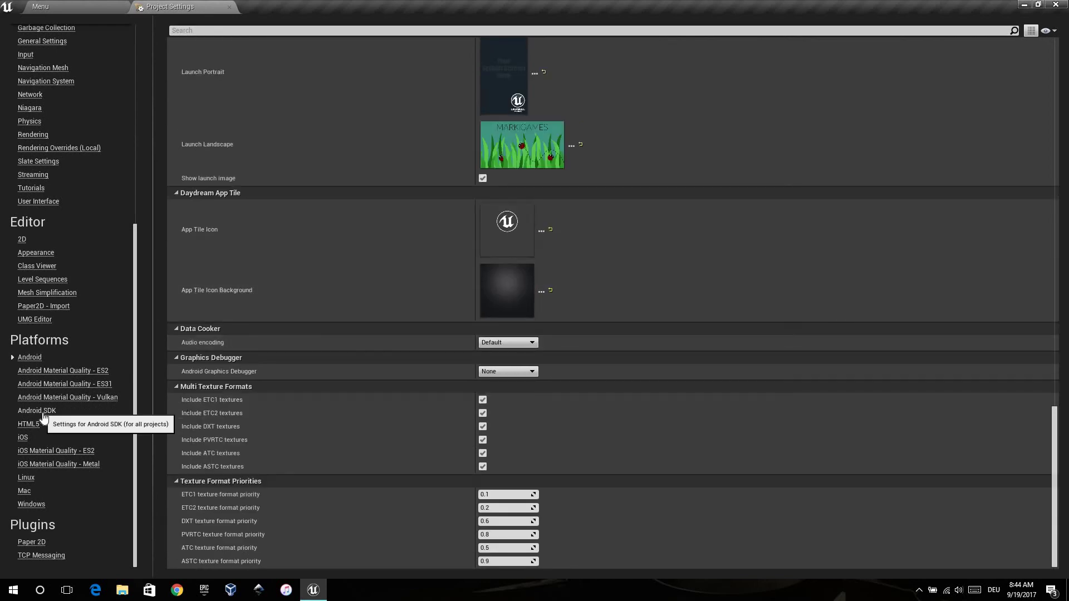
Step: Set the Android SDK location to C:\NVPACK\android-sdk-windows on the Android SDK page
click(42, 413)
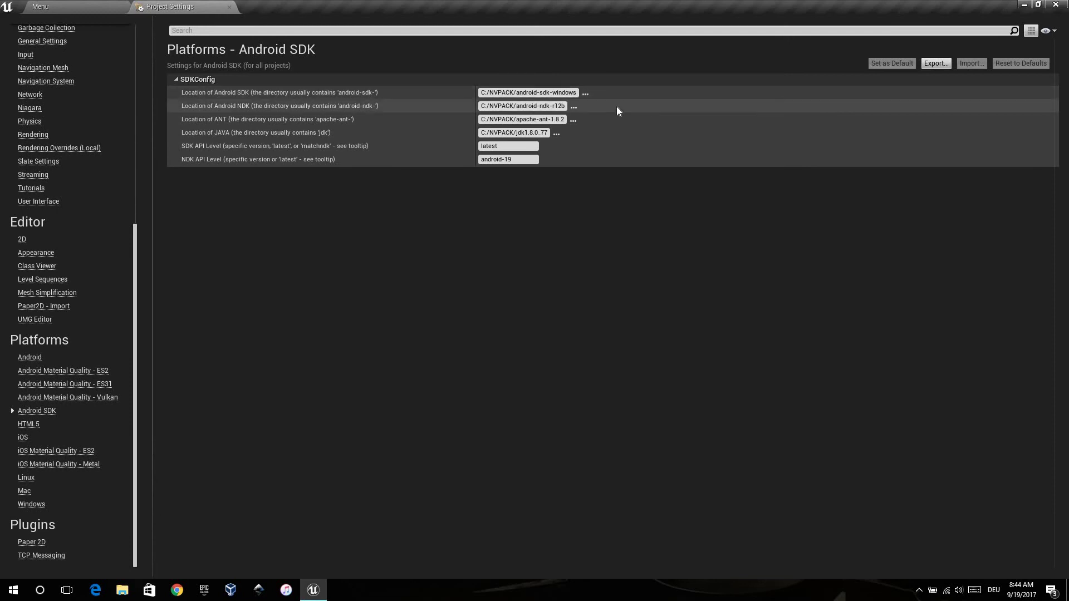
click(586, 93)
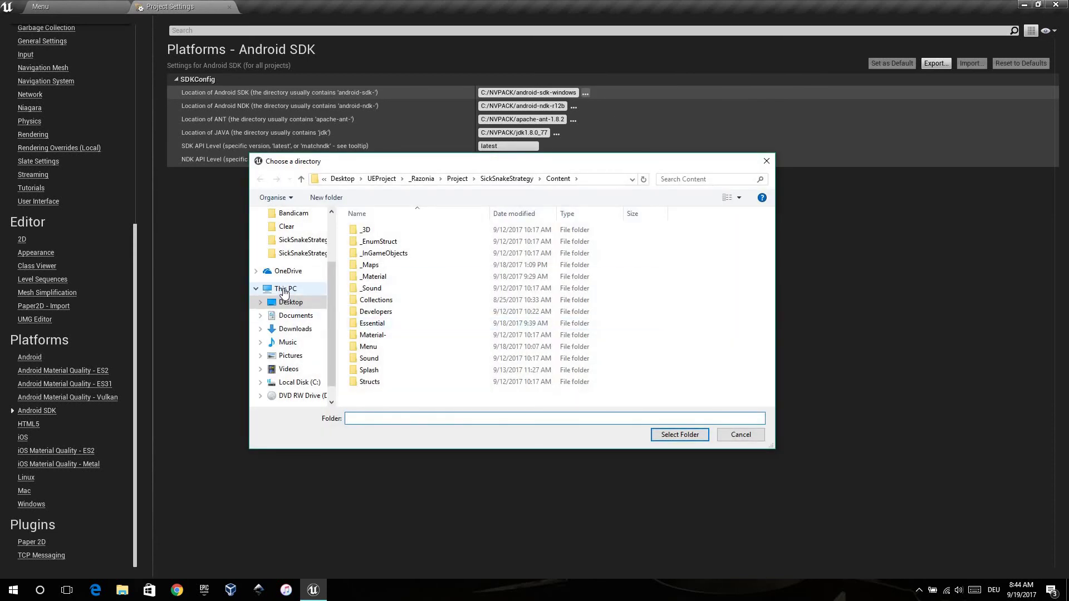
click(285, 289)
double_click(402, 311)
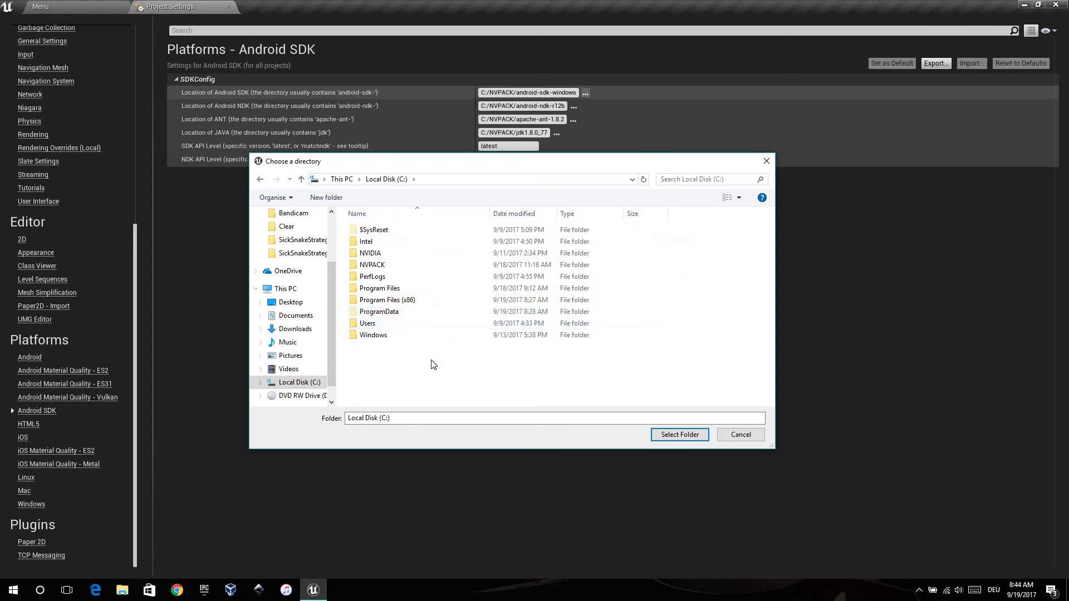
double_click(410, 266)
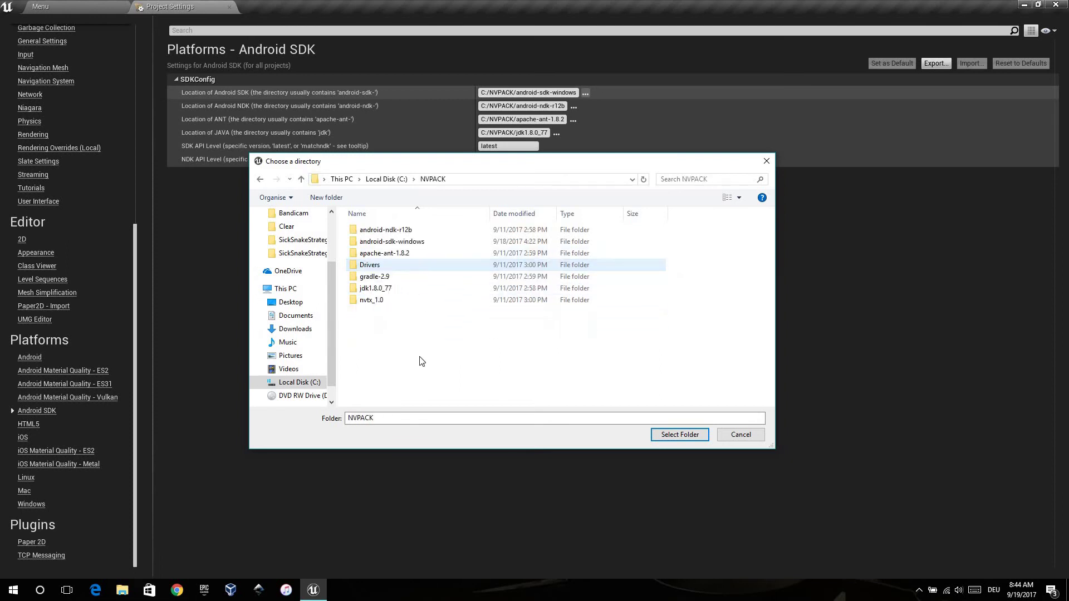
click(434, 243)
click(688, 437)
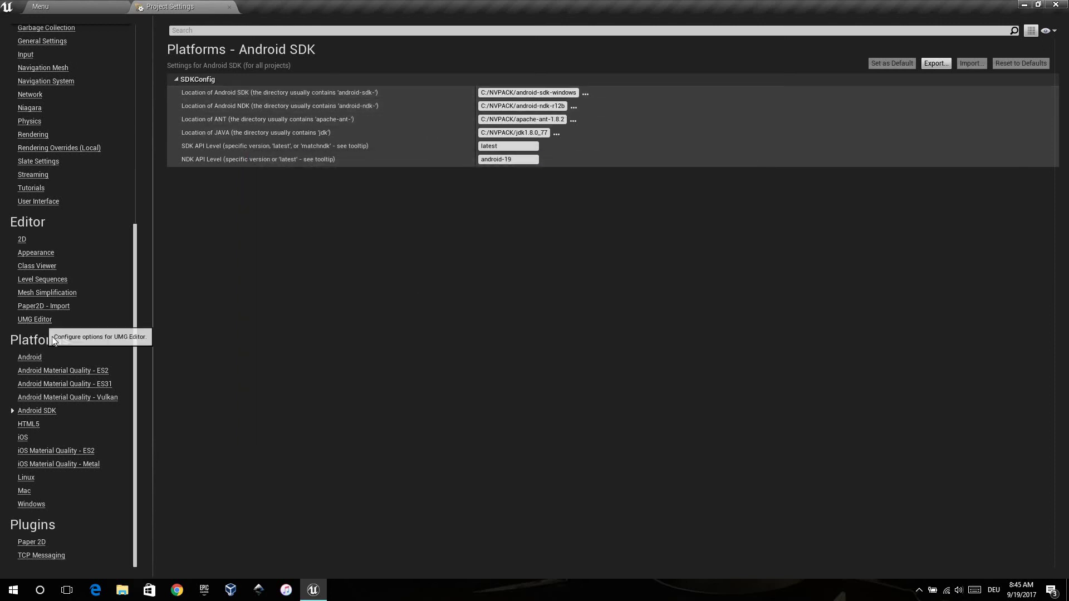
Step: From the Menu level editor, browse the built-in plugins list in the Plugins window, then close it
click(90, 7)
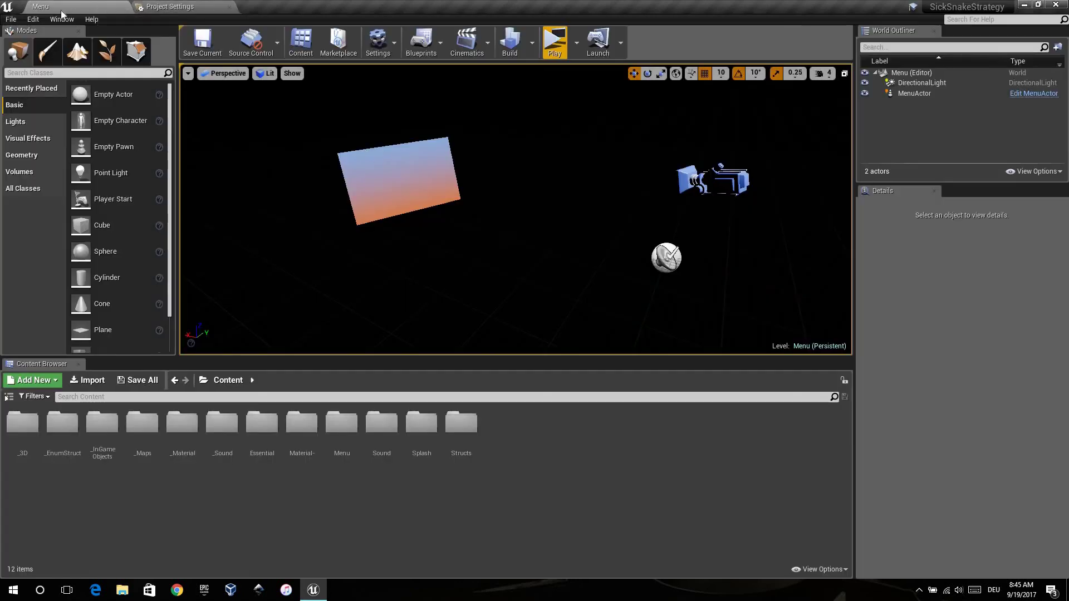
click(39, 22)
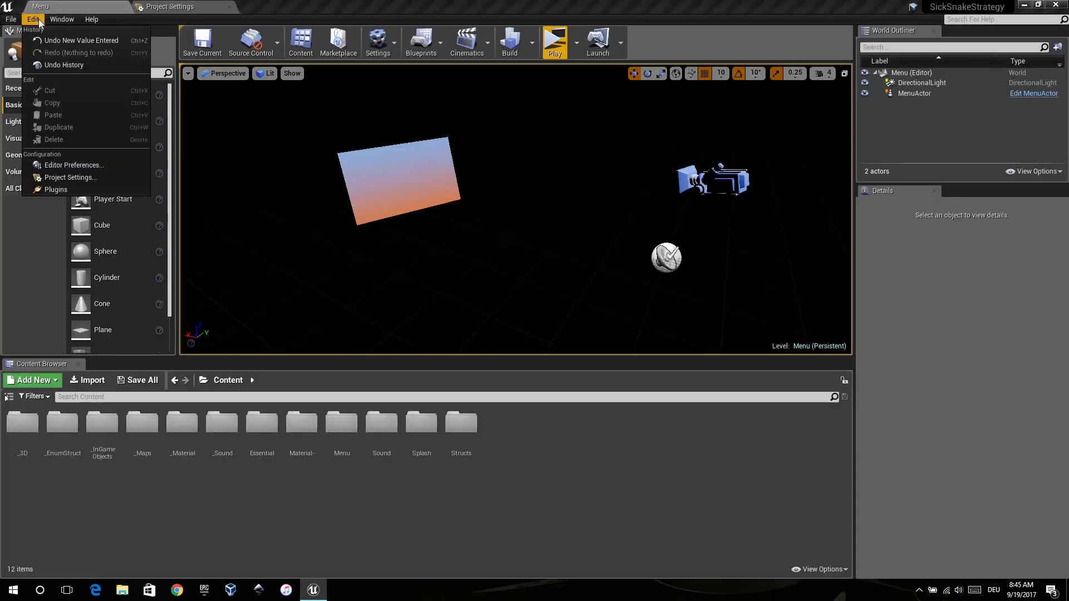
click(69, 190)
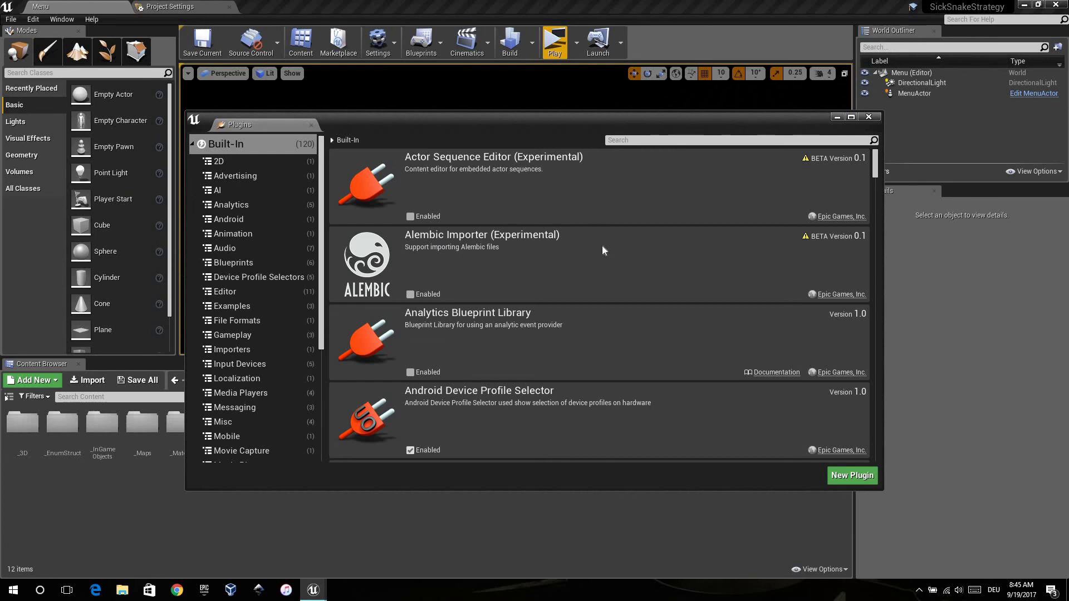
scroll(560, 226, down, 2)
scroll(560, 225, down, 8)
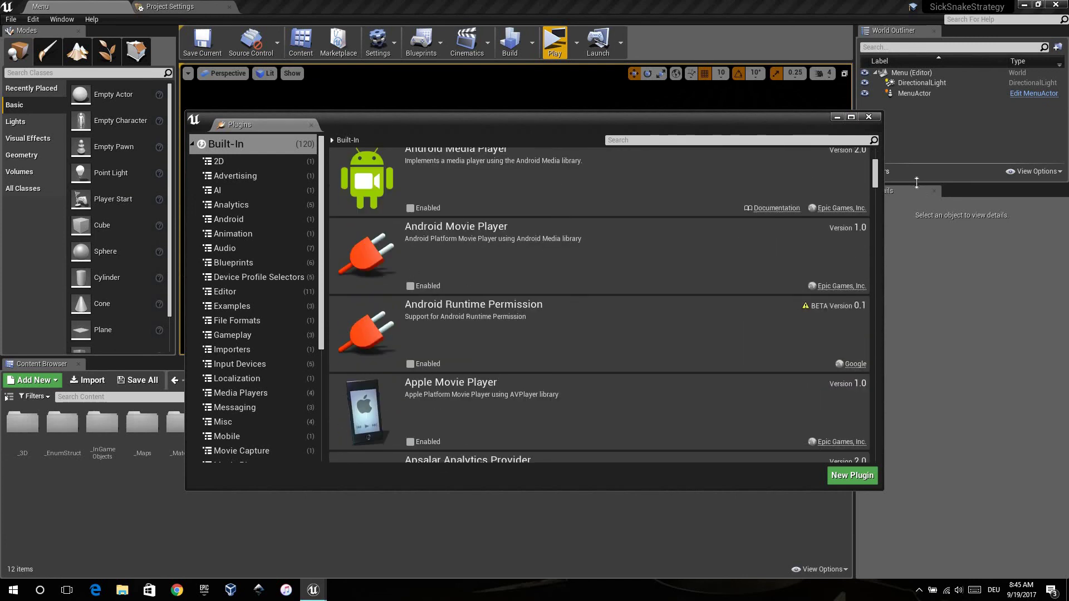
click(869, 117)
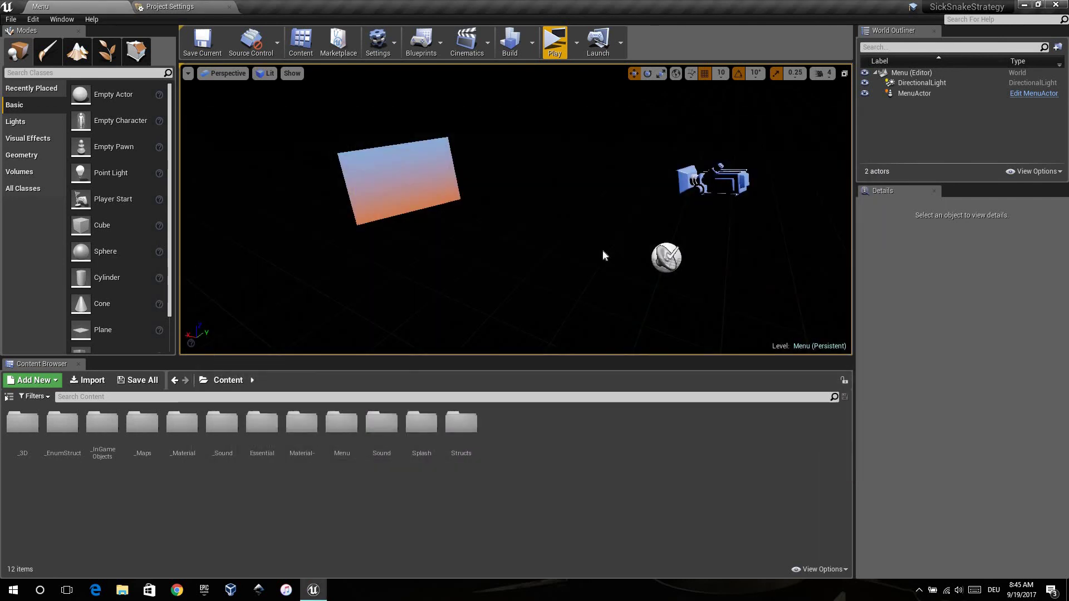
Step: Navigate to Desktop > UEProject > _Razonia > Project > SickSnakeStrategy and right-click SickSnakeStrategy.uproject
click(122, 589)
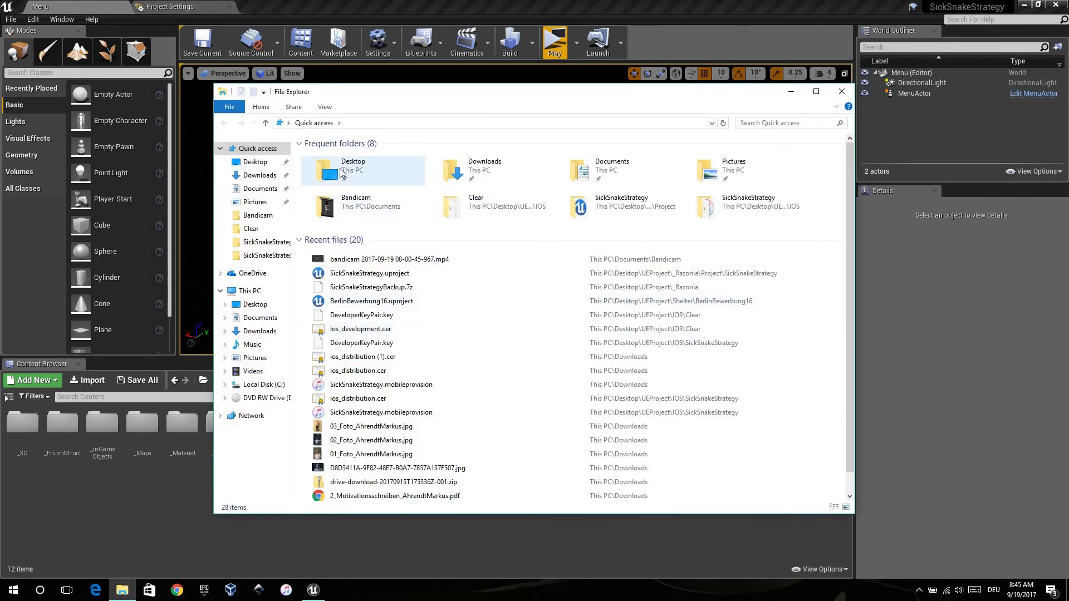
double_click(362, 169)
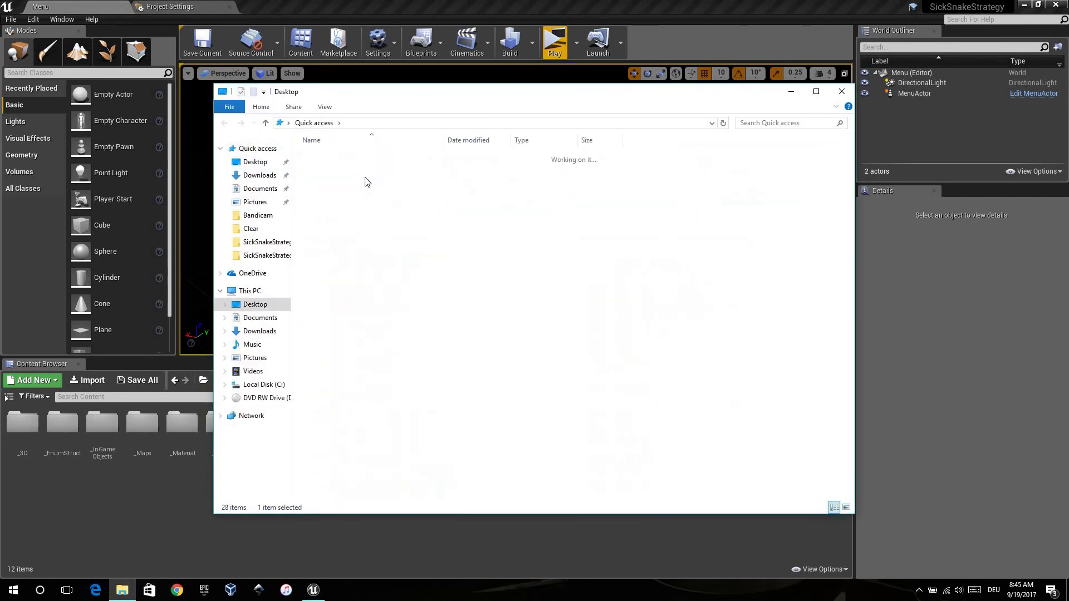
double_click(329, 168)
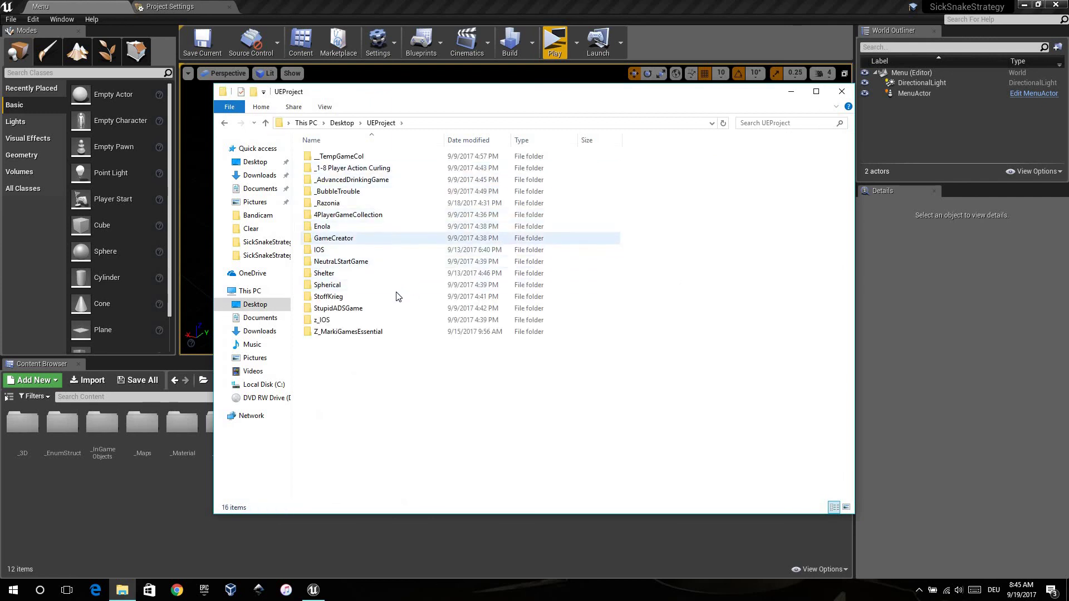
double_click(382, 204)
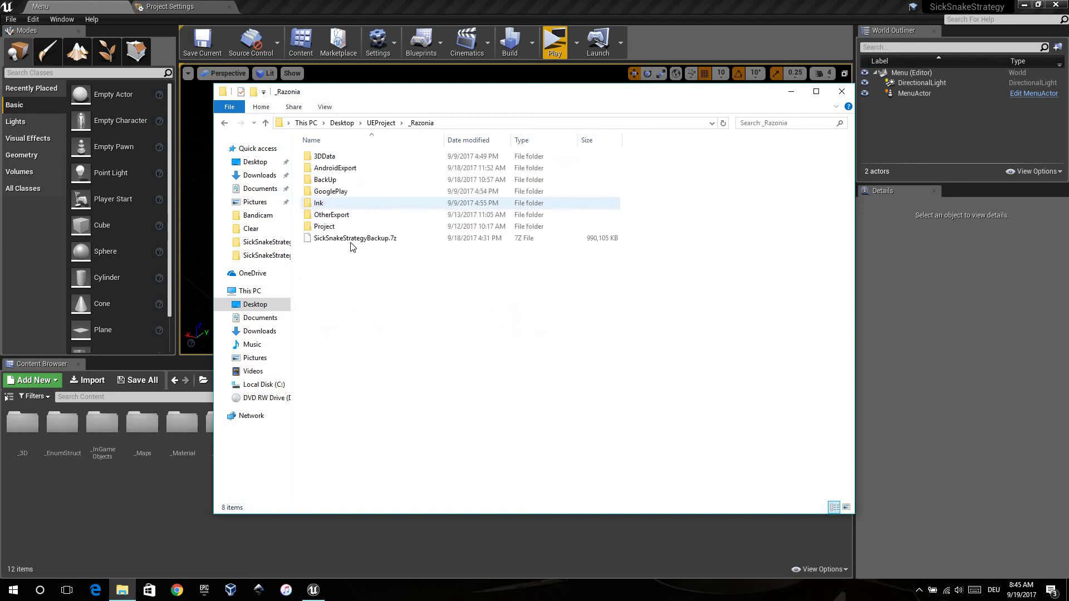
double_click(352, 227)
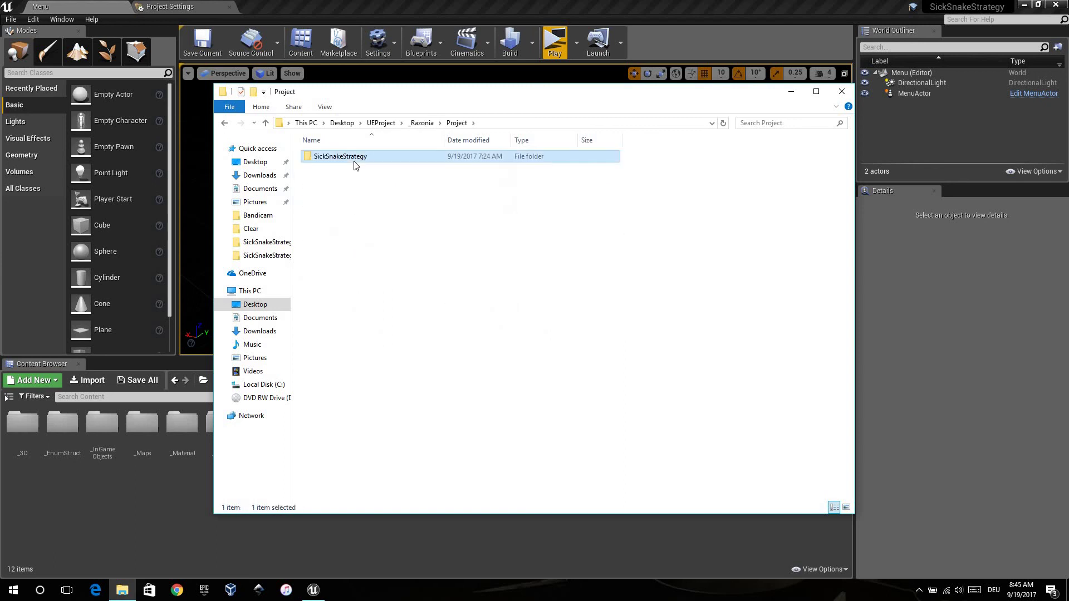
double_click(357, 157)
click(352, 227)
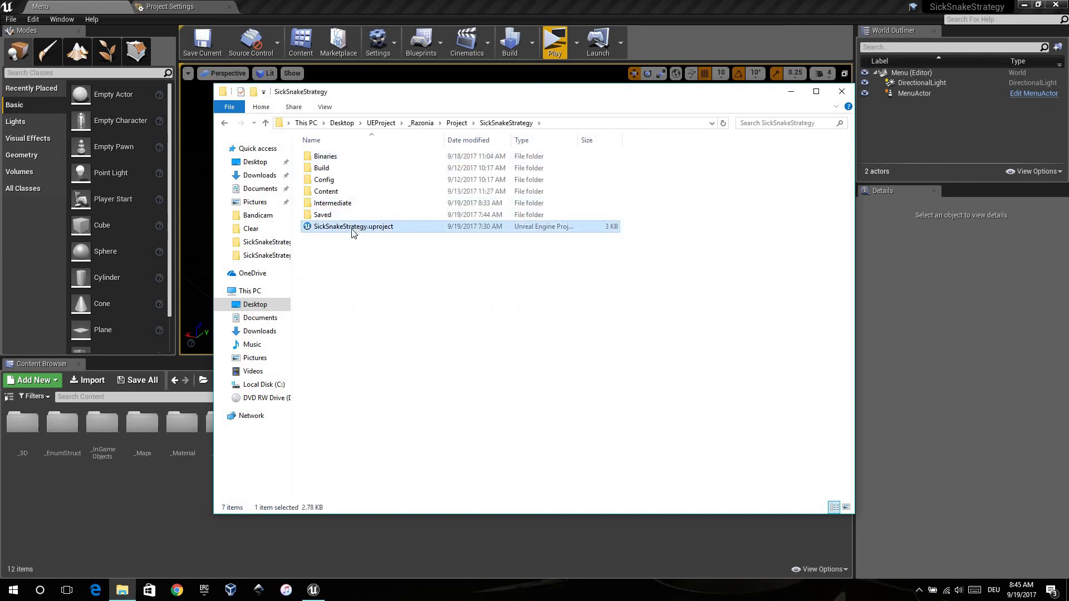
right_click(351, 227)
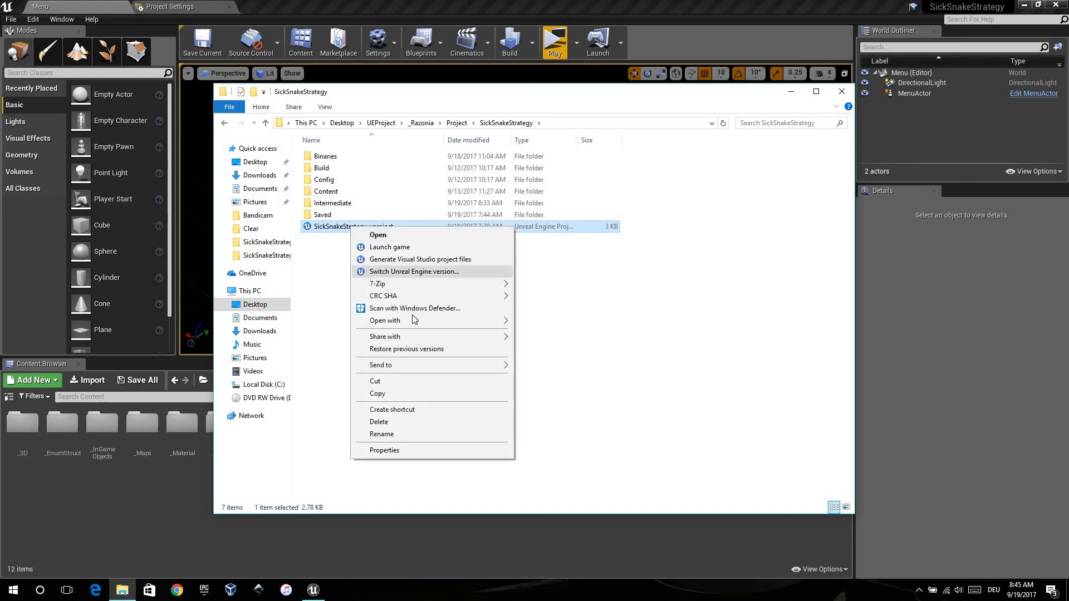
Step: Edit SteamVR's Enabled value in SickSnakeStrategy.uproject using Notepad, saving the file on close
mouse_move(471, 326)
click(551, 321)
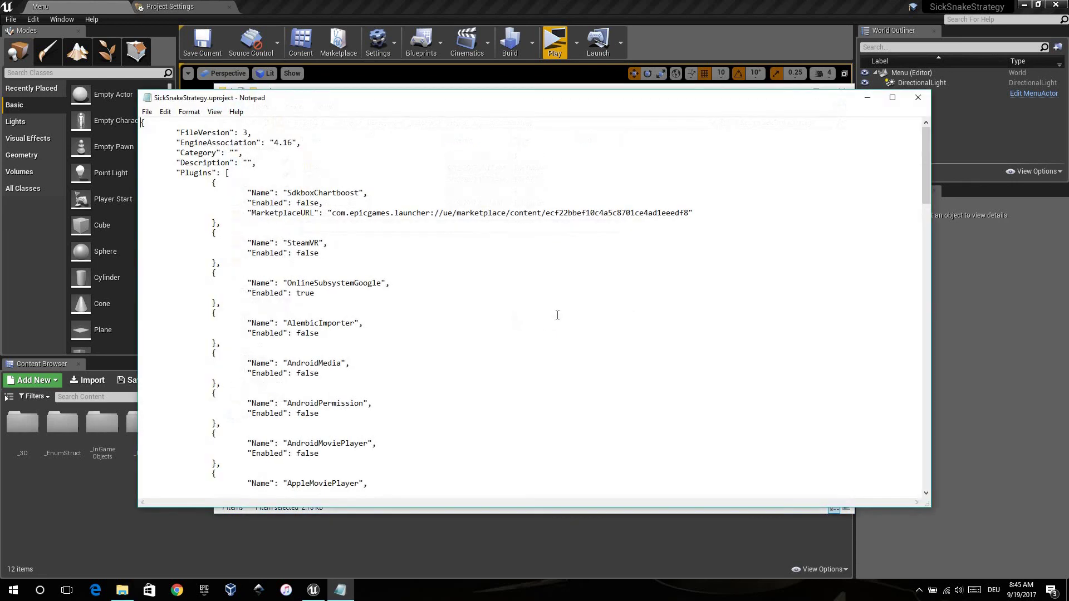
double_click(308, 252)
text(t)
click(917, 98)
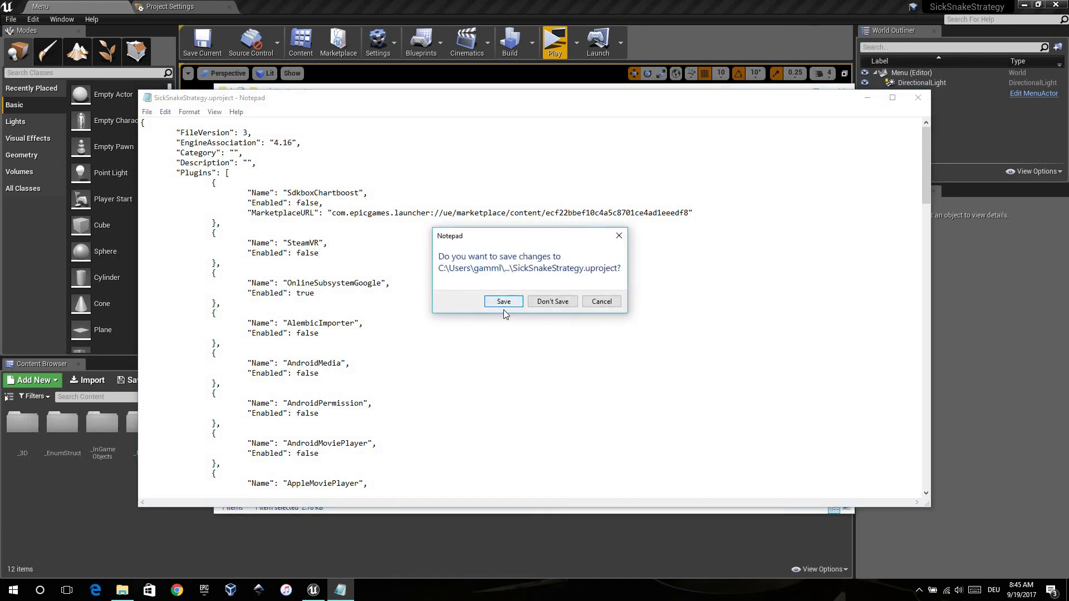
key(Return)
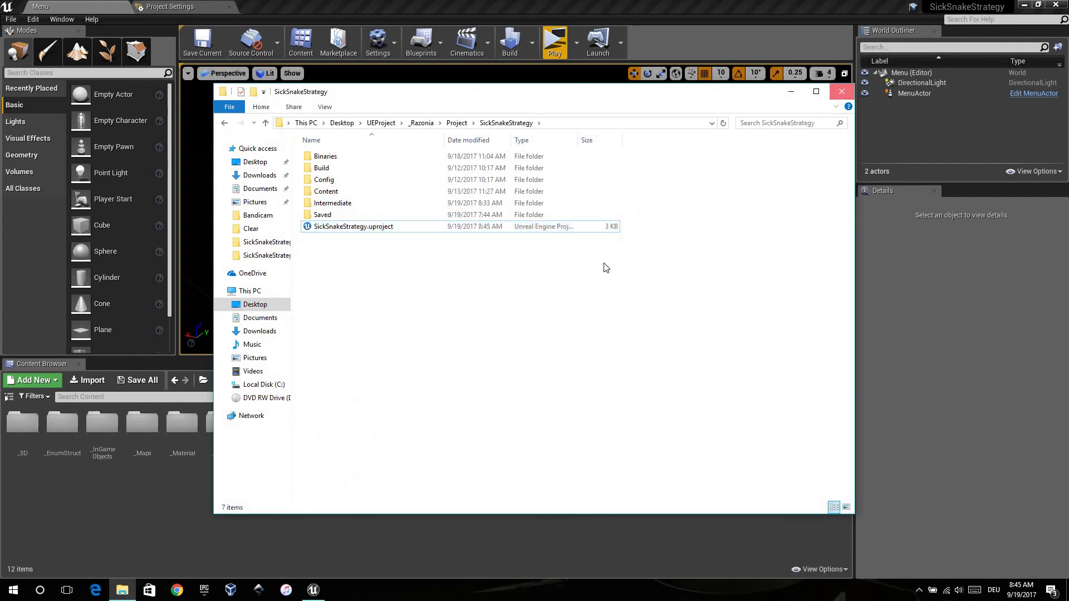
Step: Switch from File Explorer back to the Unreal Editor with Alt+Tab
key(alt+Tab)
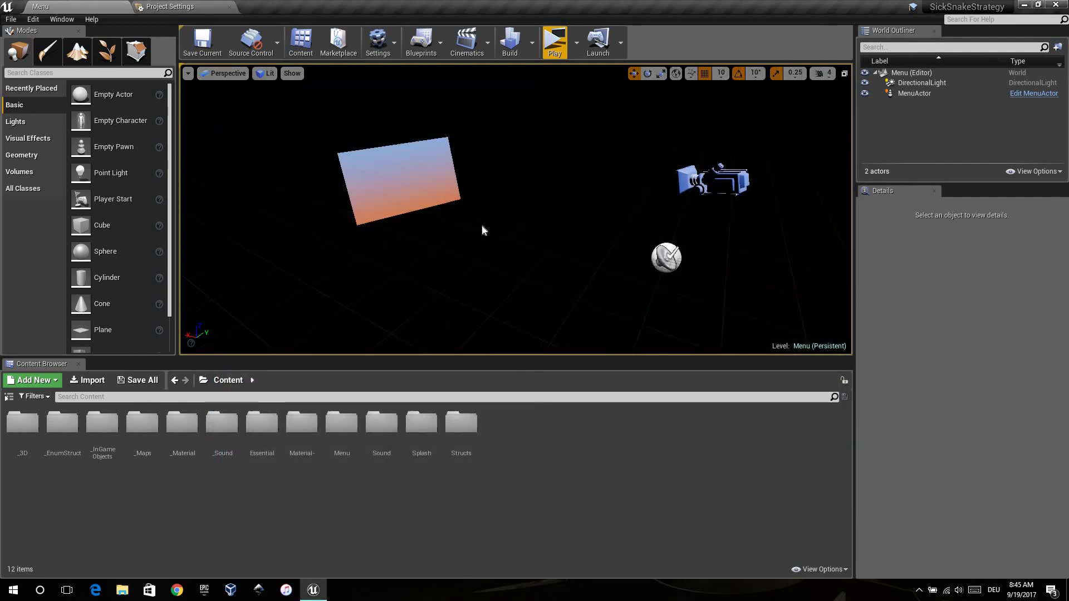